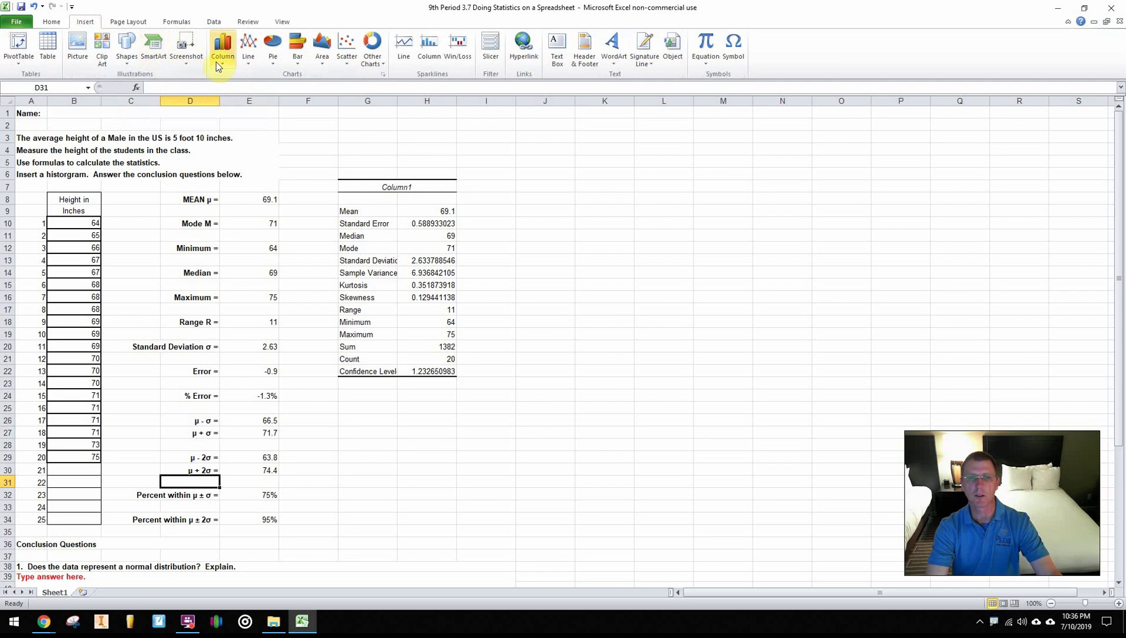
- Look through all available chart types for a histogram option
{"action": "left_click", "coordinate": [222, 59]}
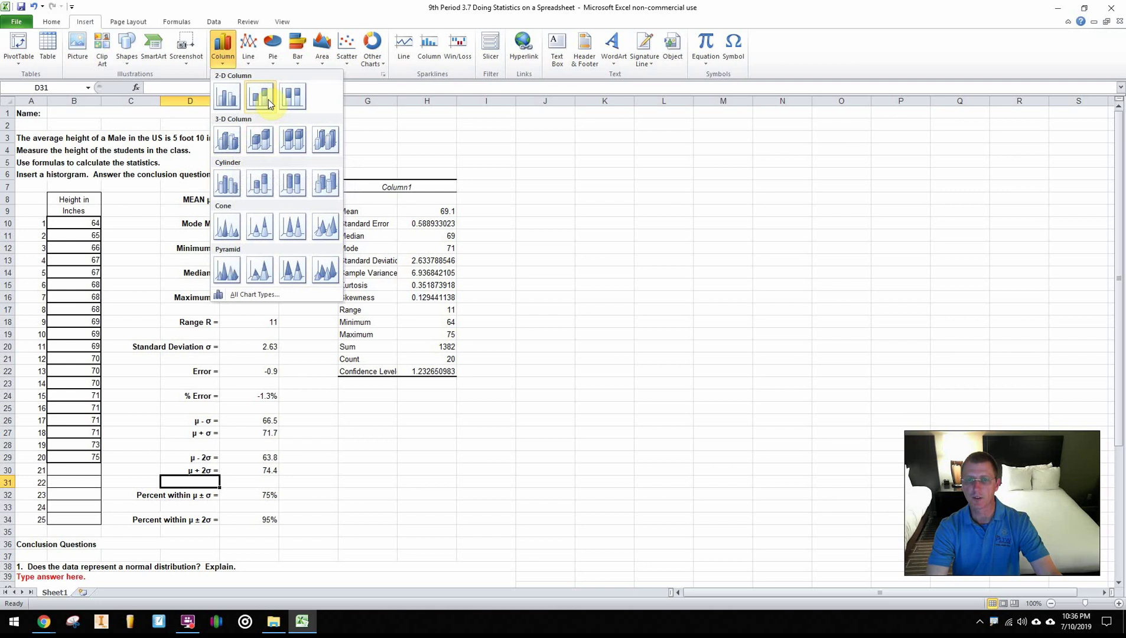
{"action": "left_click", "coordinate": [262, 293]}
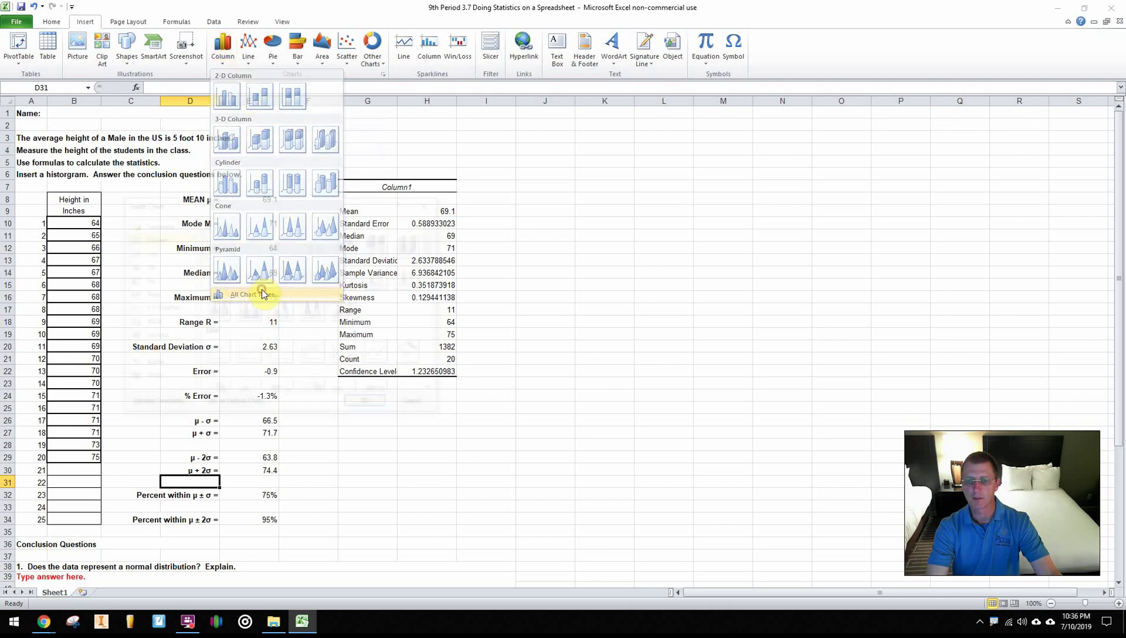
{"action": "scroll", "coordinate": [286, 275], "scroll_direction": "down", "scroll_amount": 10}
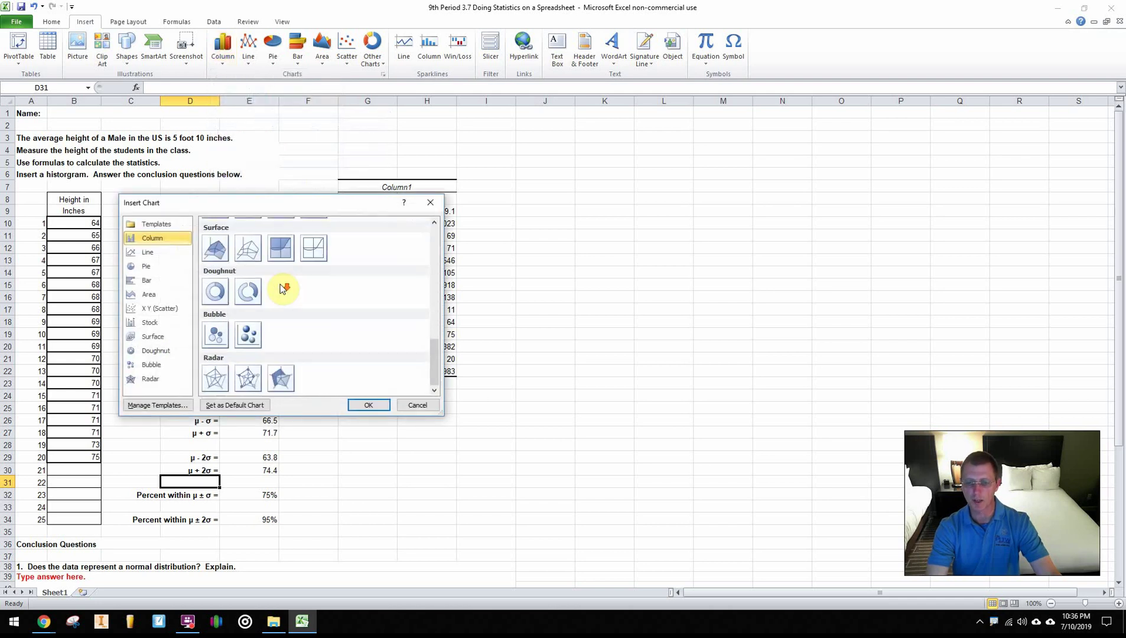
{"action": "scroll", "coordinate": [279, 294], "scroll_direction": "up", "scroll_amount": 10}
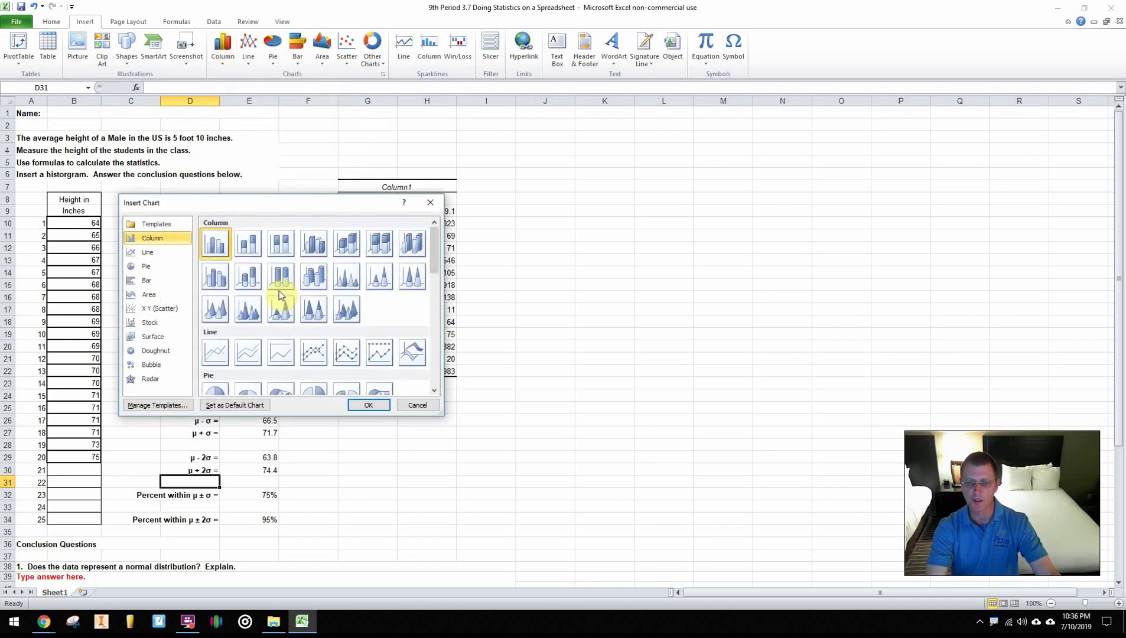
{"action": "left_click", "coordinate": [431, 203]}
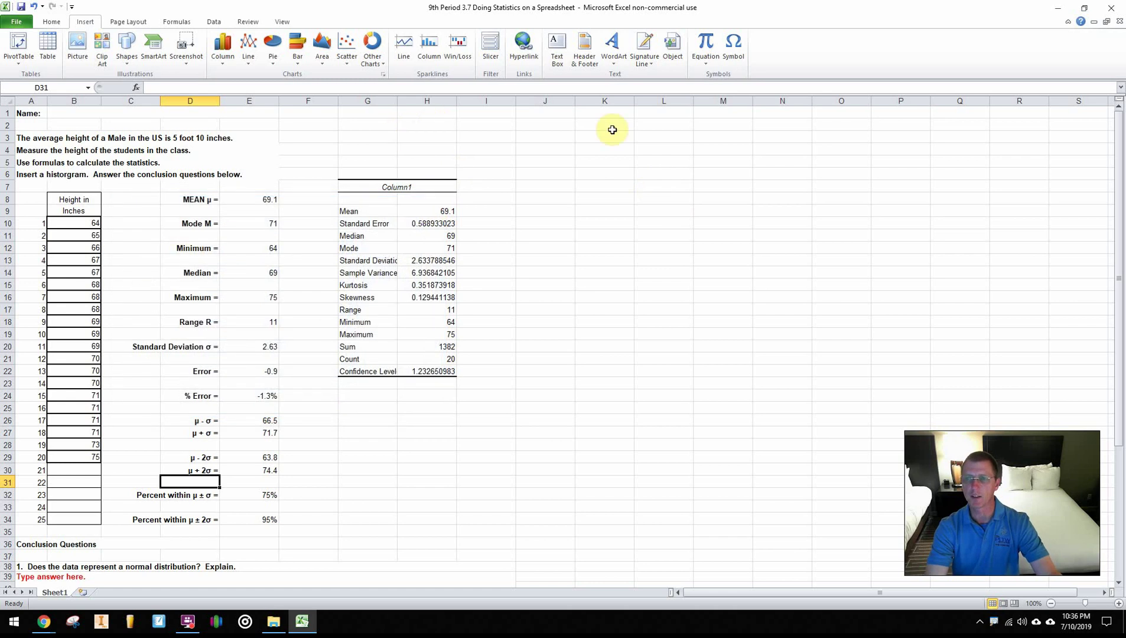
- Examine the input and output options of the Histogram analysis tool, leaving it without running it
{"action": "left_click", "coordinate": [214, 21]}
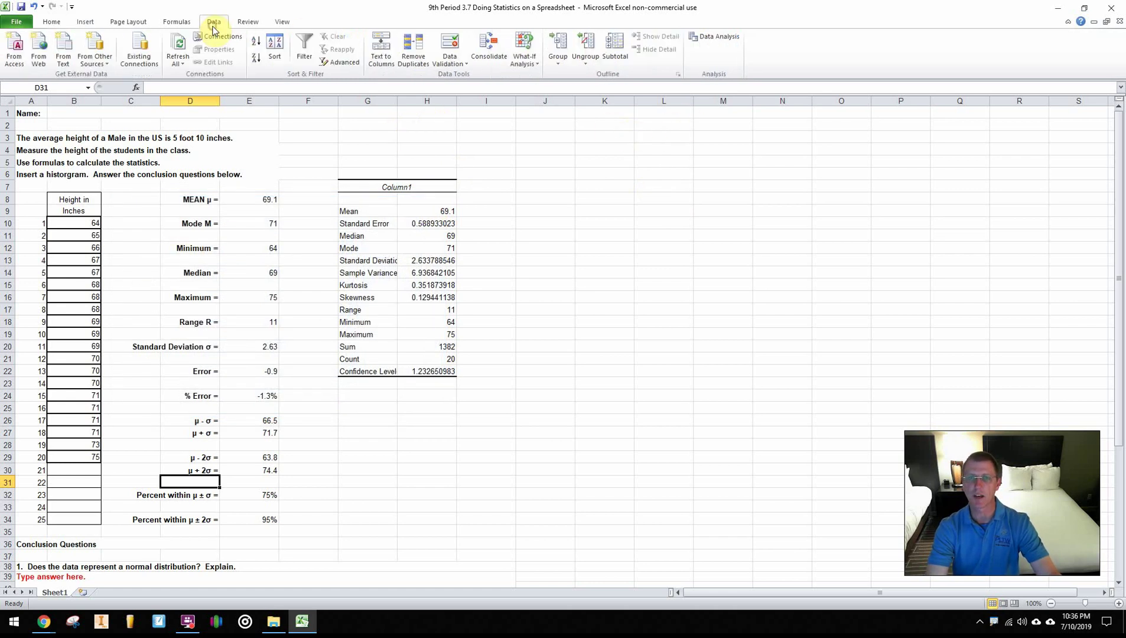
{"action": "left_click", "coordinate": [715, 37]}
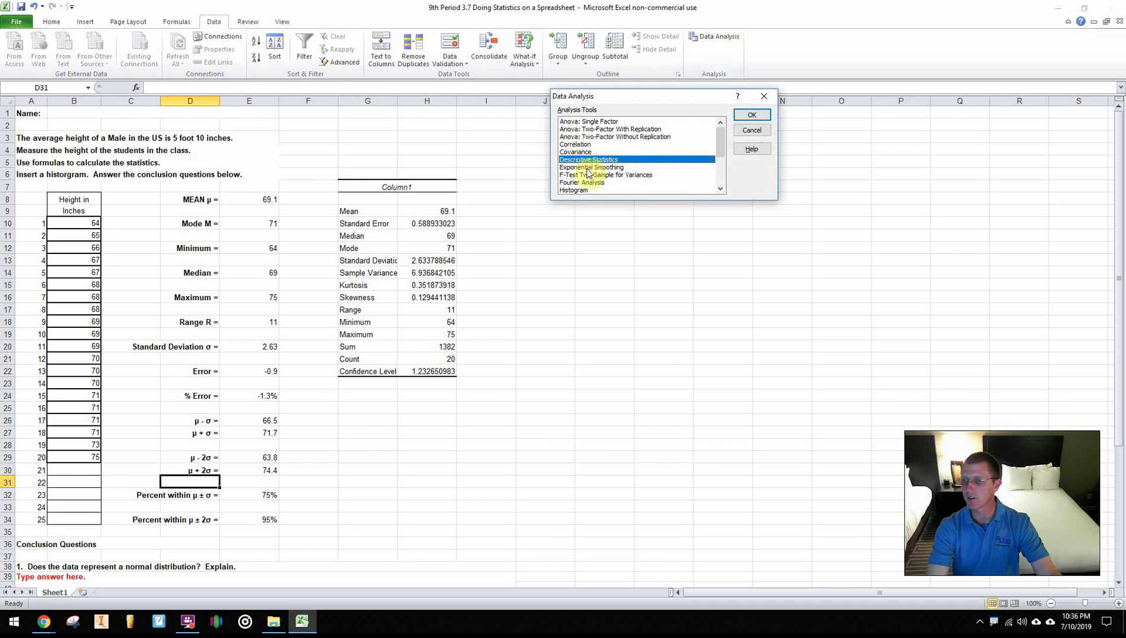
{"action": "left_click", "coordinate": [569, 189]}
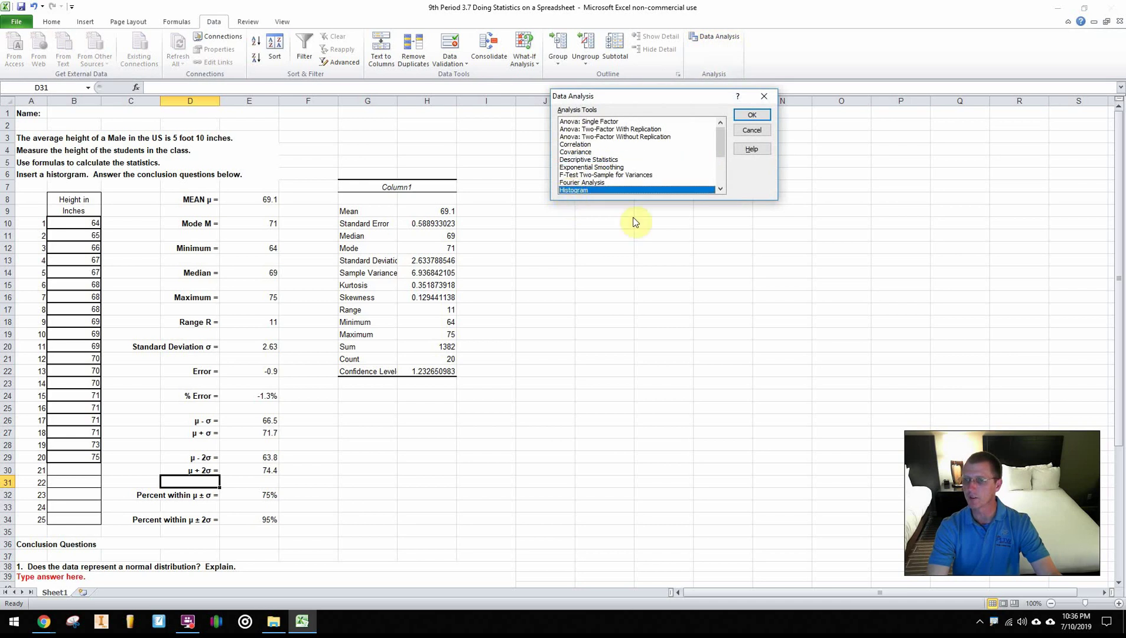
{"action": "left_click", "coordinate": [749, 115]}
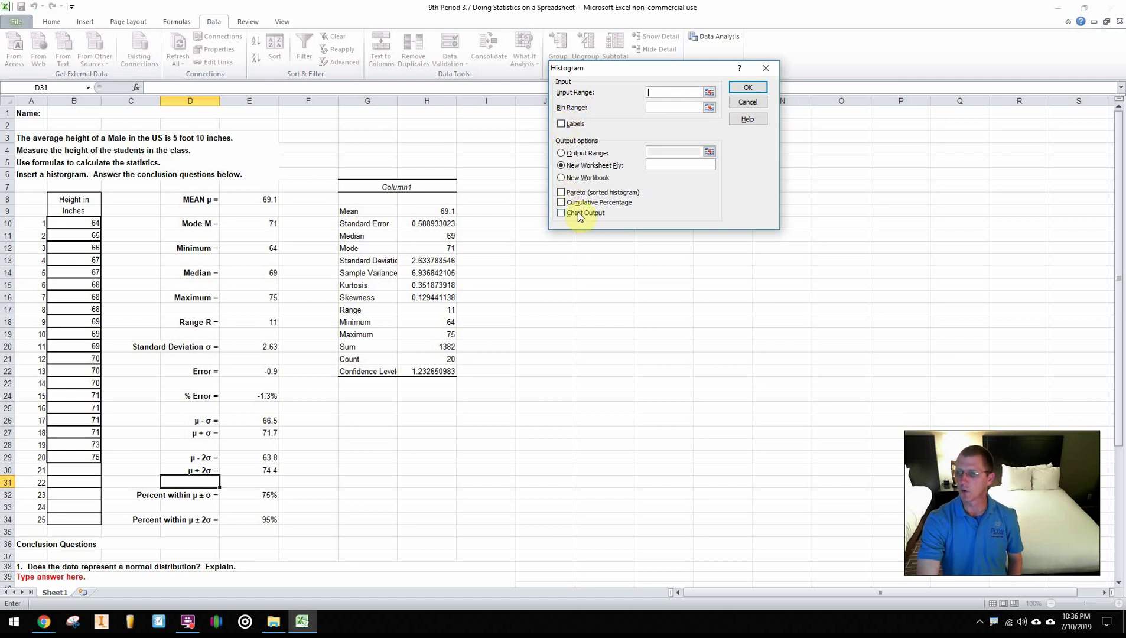
{"action": "left_click", "coordinate": [766, 68]}
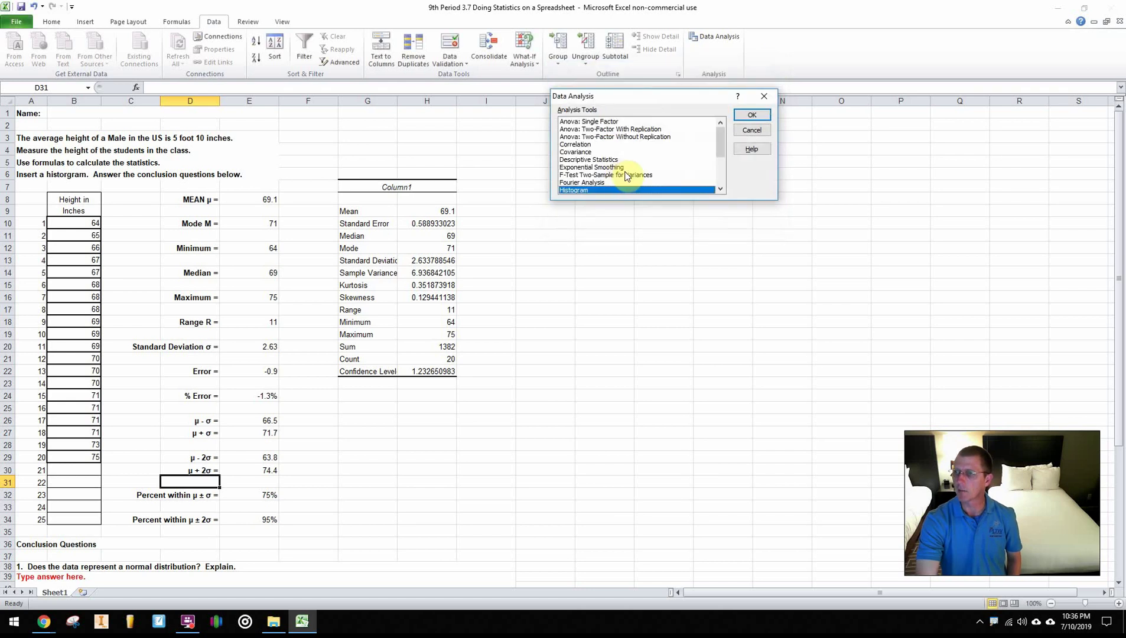
{"action": "left_click", "coordinate": [763, 96]}
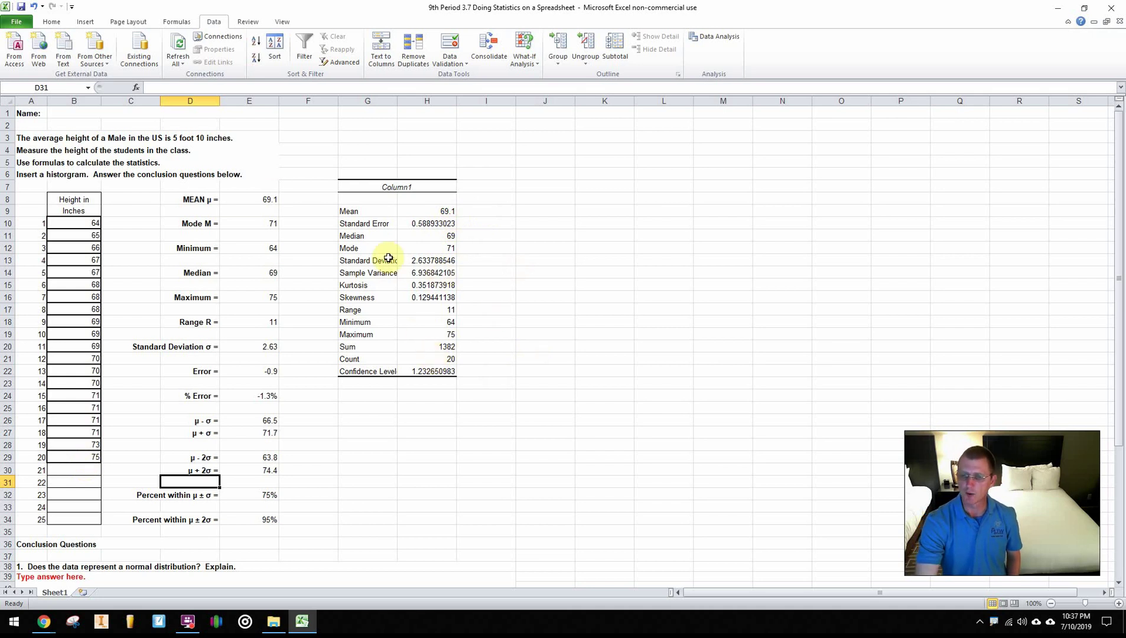
- Compare the standard deviation in the descriptive statistics table with the formula cell E20
{"action": "left_click", "coordinate": [420, 261]}
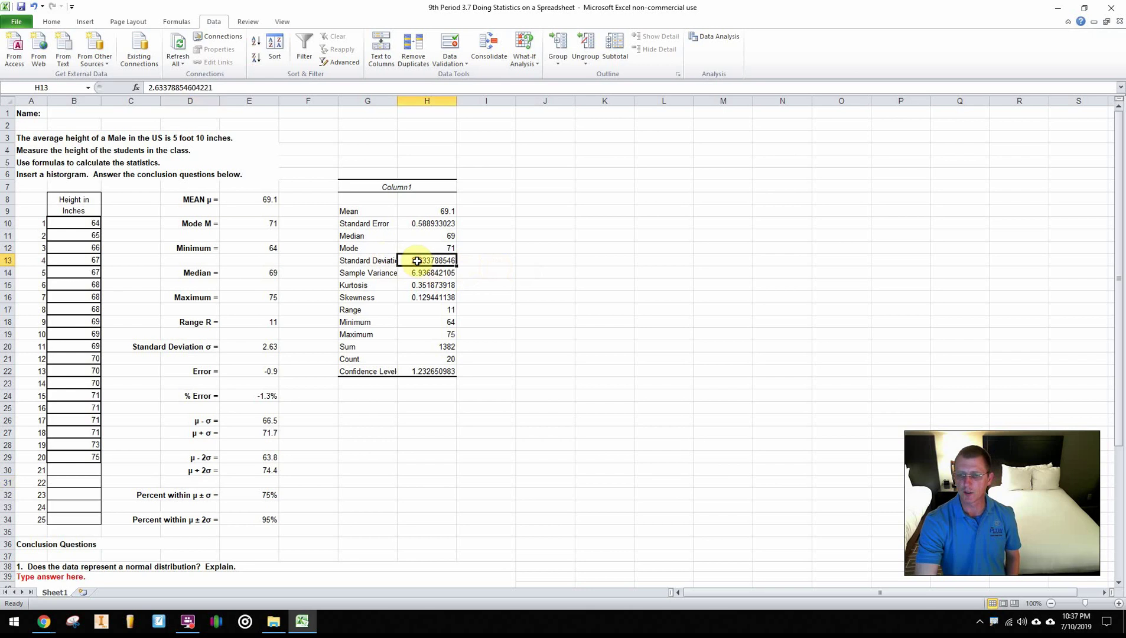
{"action": "left_click", "coordinate": [262, 351]}
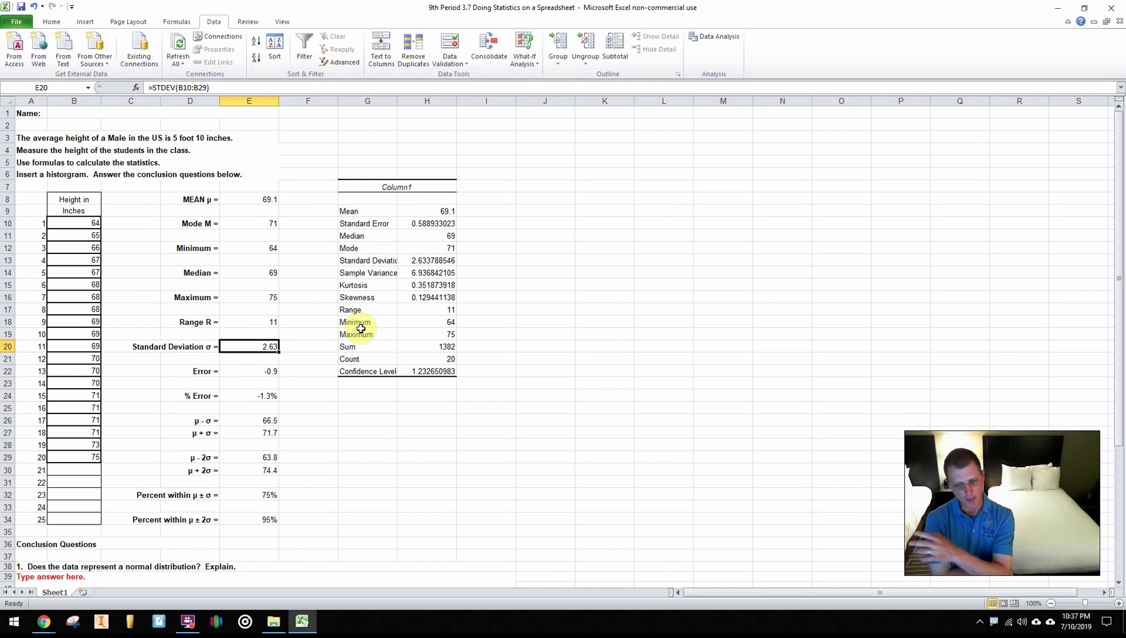
- Enter the heading "bin" in G25 with the values 65.5 in G26 and 67.5 in G27
{"action": "left_click", "coordinate": [382, 409]}
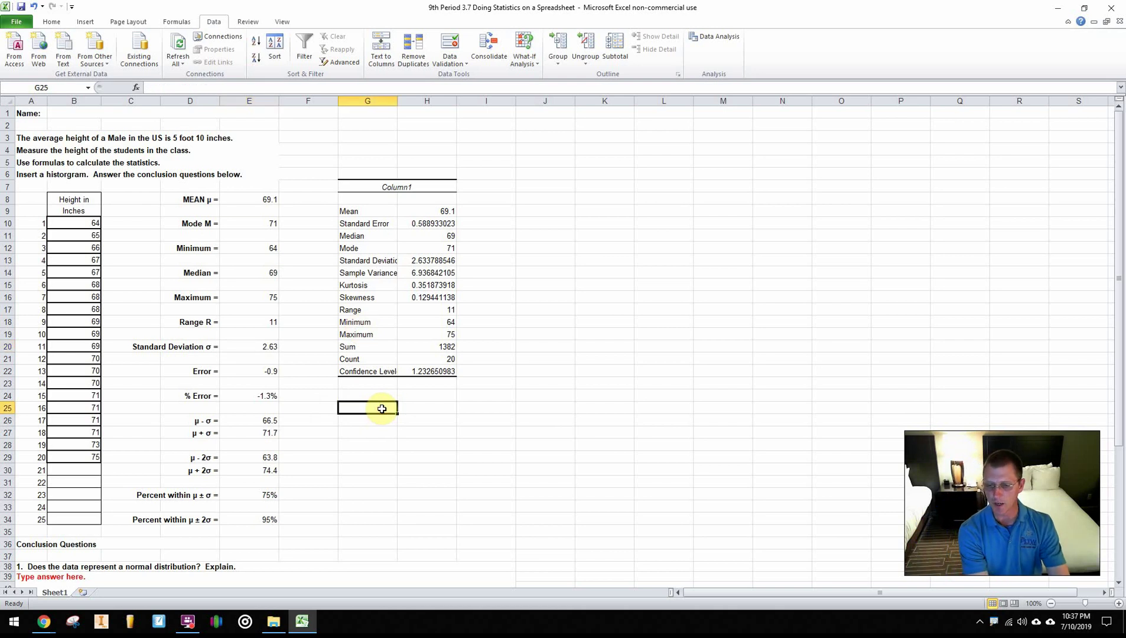
{"action": "type", "text": "bin"}
{"action": "key", "text": "Return"}
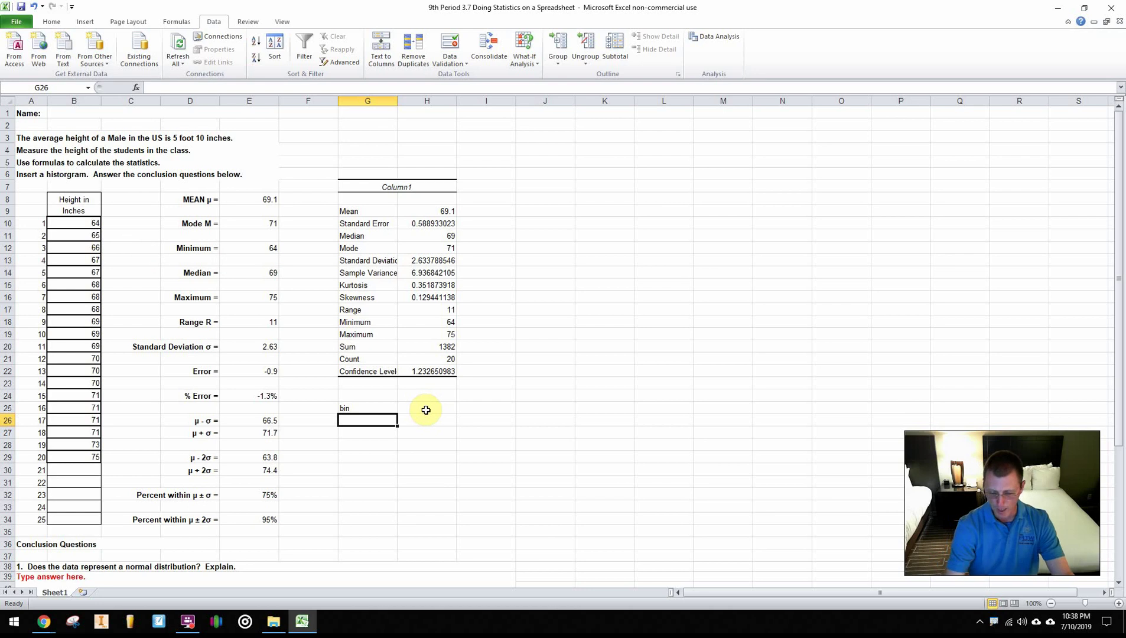
{"action": "type", "text": "65"}
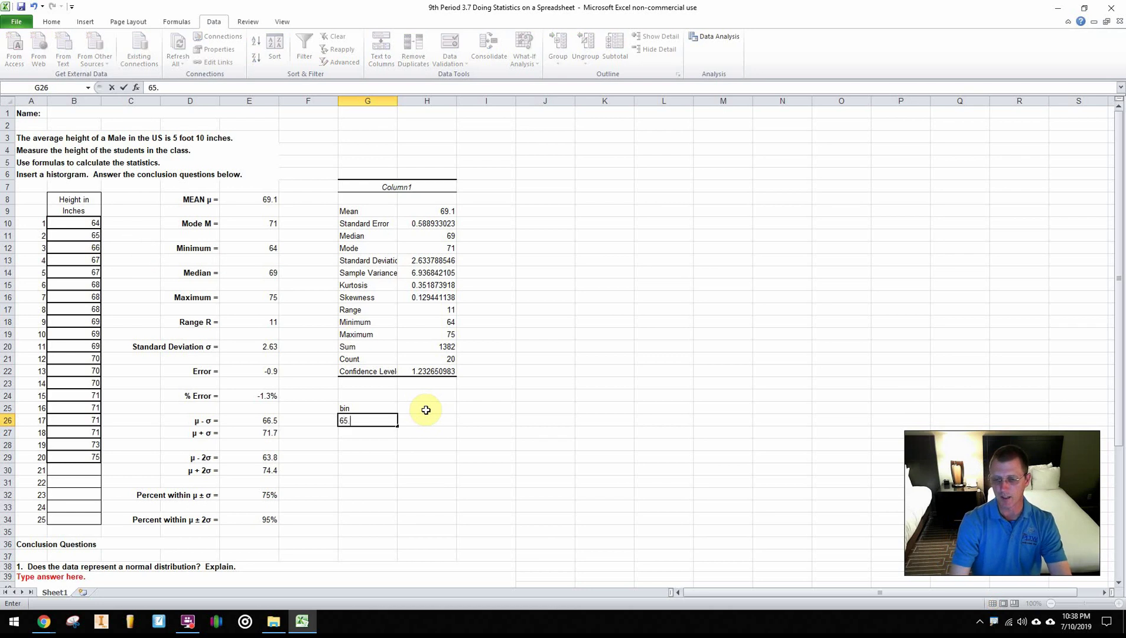
{"action": "type", "text": ".5"}
{"action": "key", "text": "Return"}
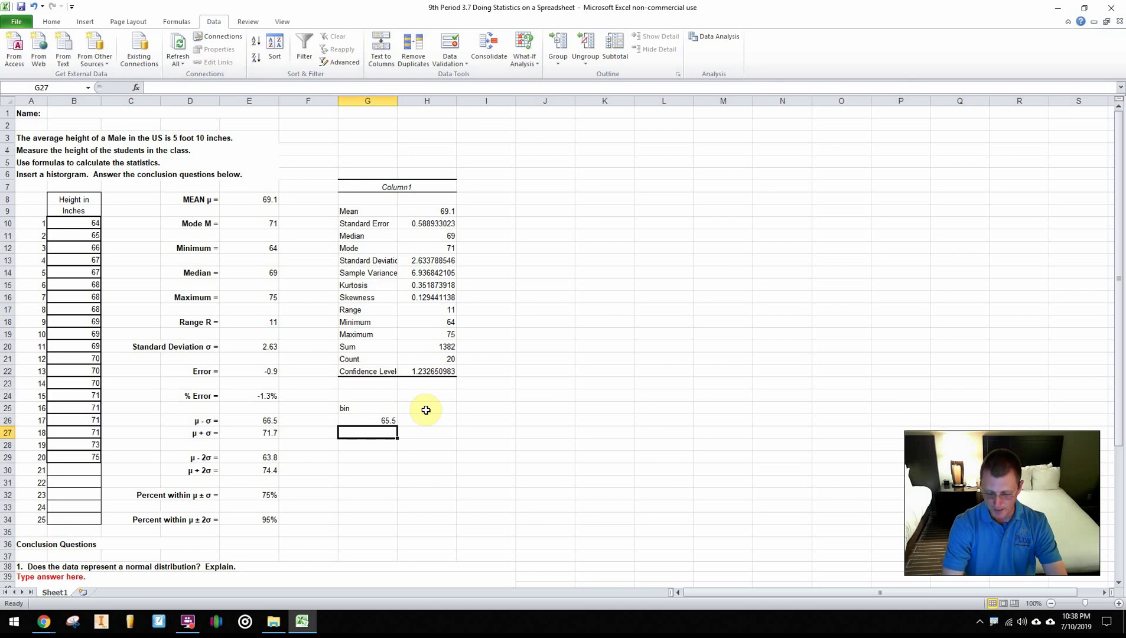
{"action": "type", "text": "57"}
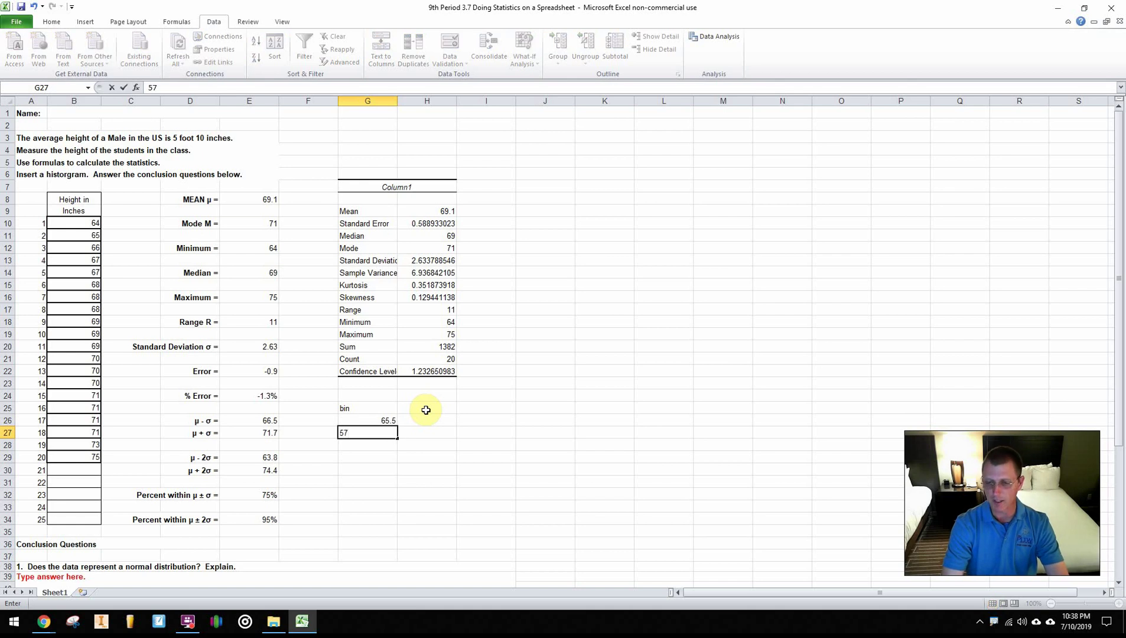
{"action": "key", "text": "BackSpace"}
{"action": "key", "text": "BackSpace"}
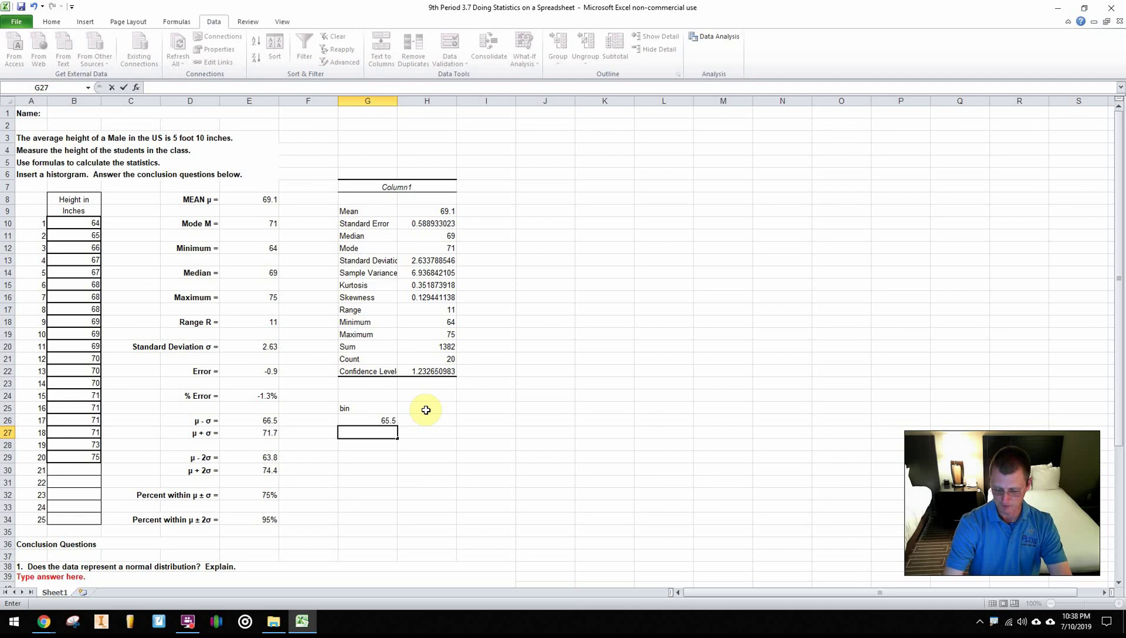
{"action": "type", "text": "67.5"}
{"action": "key", "text": "Return"}
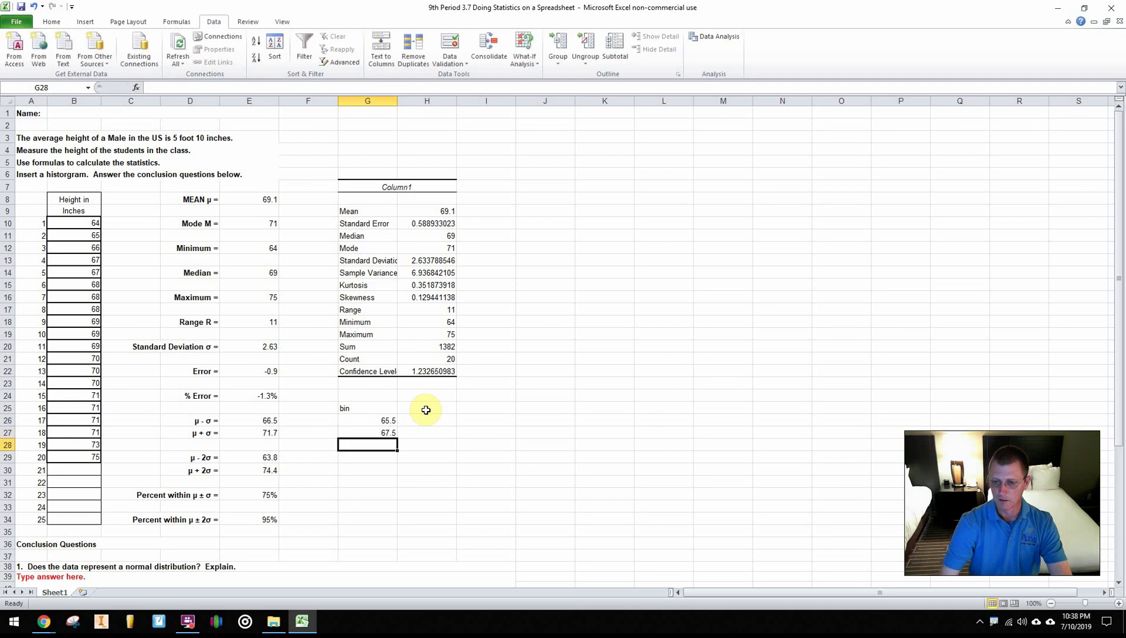
- Extend the bin series from G26:G27 down through G32, ending at 77.5
{"action": "left_click", "coordinate": [360, 420]}
{"action": "left_click_drag", "start_coordinate": [359, 420], "coordinate": [396, 495]}
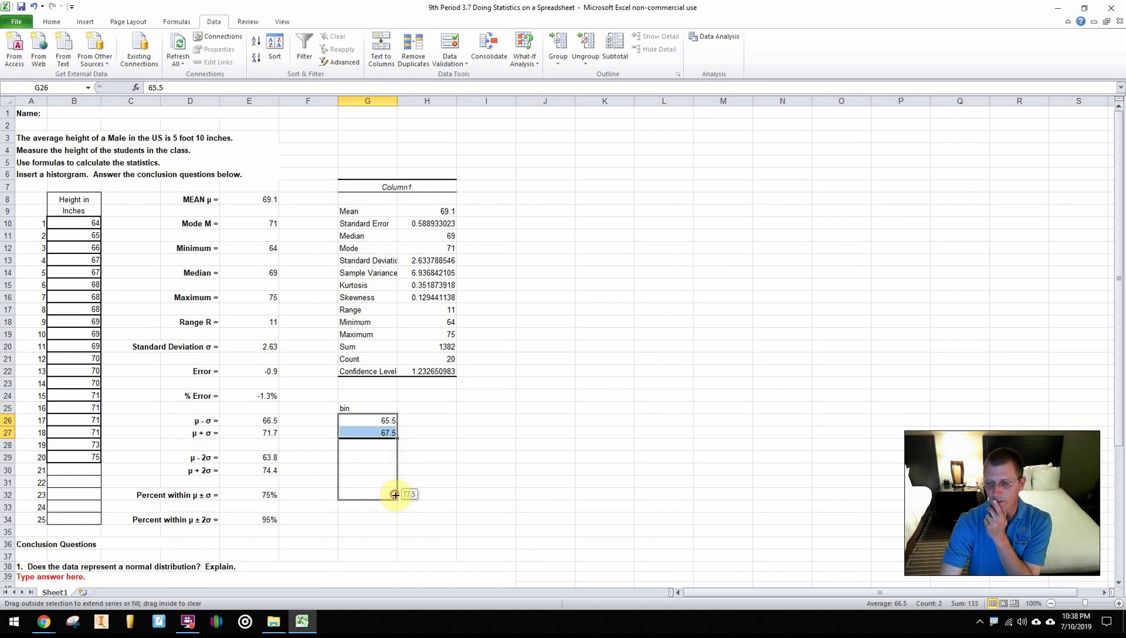
{"action": "left_click_drag", "start_coordinate": [396, 496], "coordinate": [396, 496]}
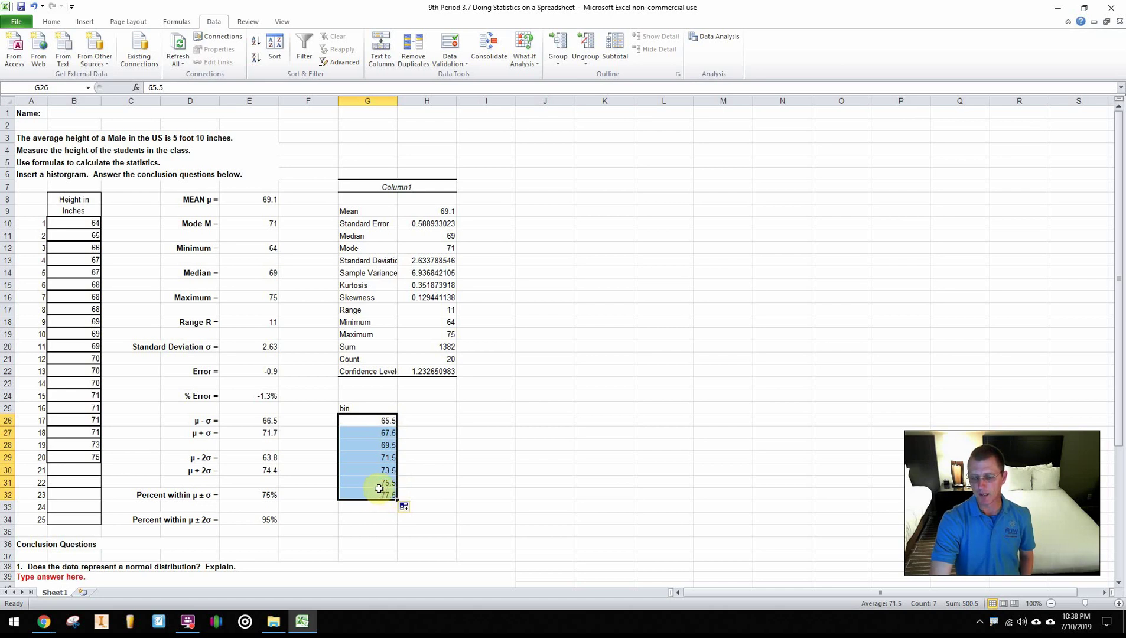
{"action": "left_click", "coordinate": [80, 460]}
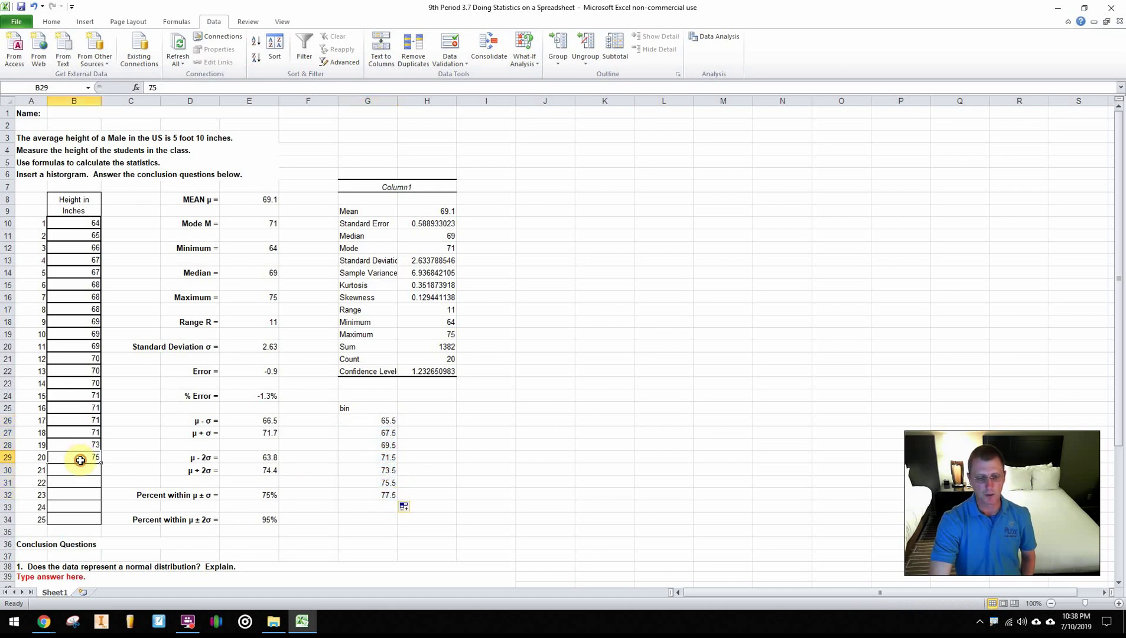
{"action": "mouse_move", "coordinate": [366, 407]}
{"action": "left_mouse_down"}
{"action": "mouse_move", "coordinate": [362, 495]}
{"action": "mouse_move", "coordinate": [349, 445]}
{"action": "mouse_move", "coordinate": [356, 414]}
{"action": "left_mouse_up"}
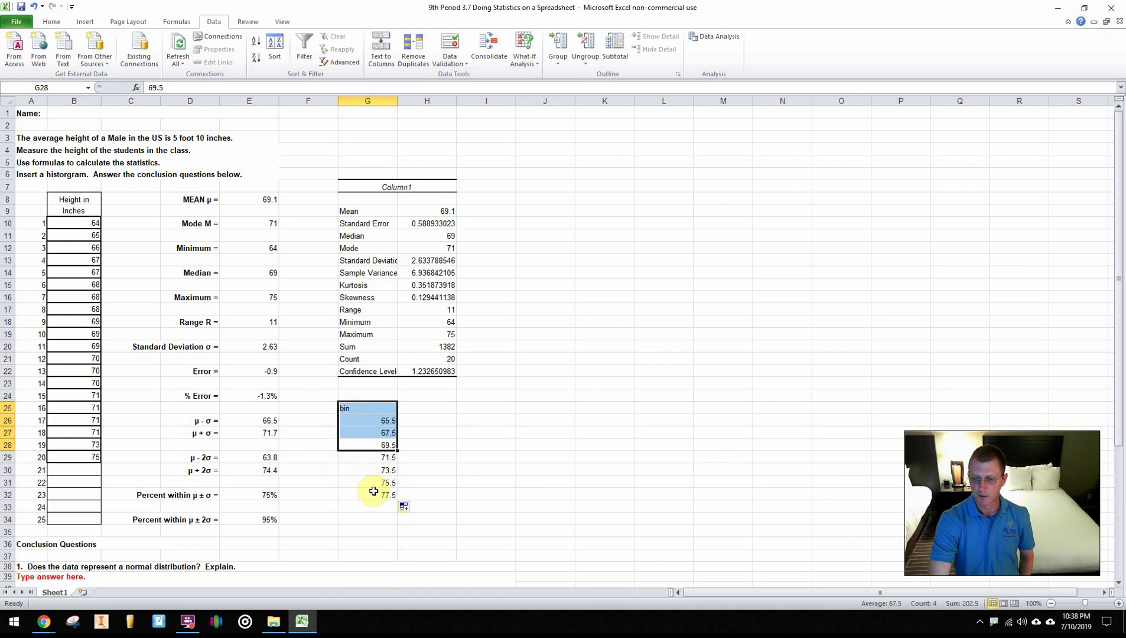
{"action": "left_click", "coordinate": [544, 394]}
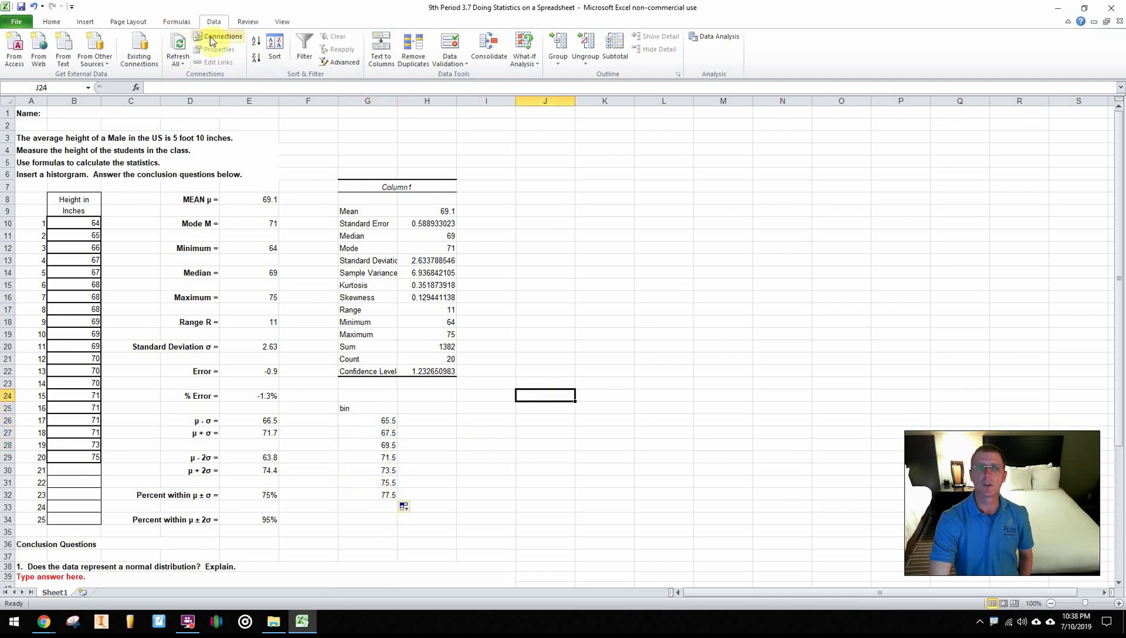
- Start the Histogram analysis tool on this worksheet
{"action": "left_click", "coordinate": [713, 36]}
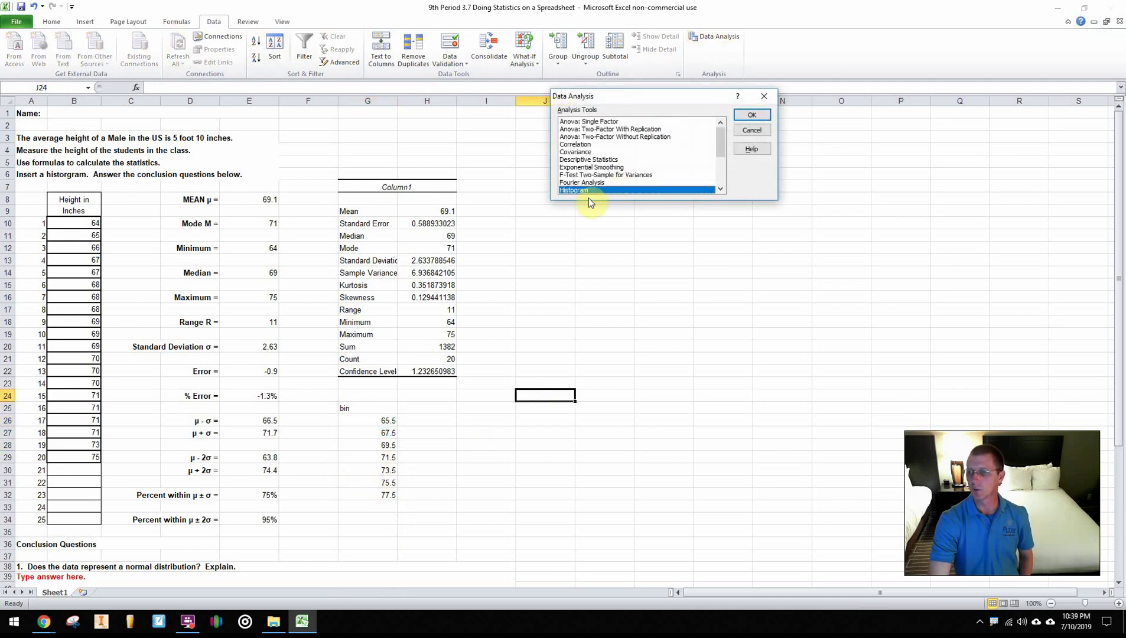
{"action": "left_click", "coordinate": [752, 116]}
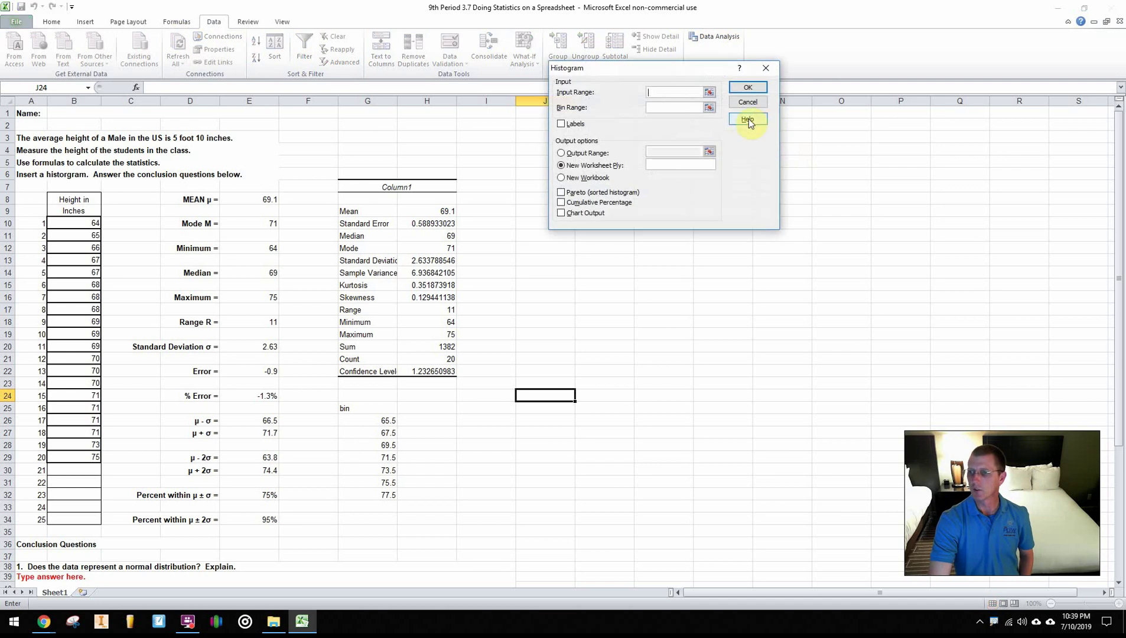
{"action": "left_click", "coordinate": [709, 94]}
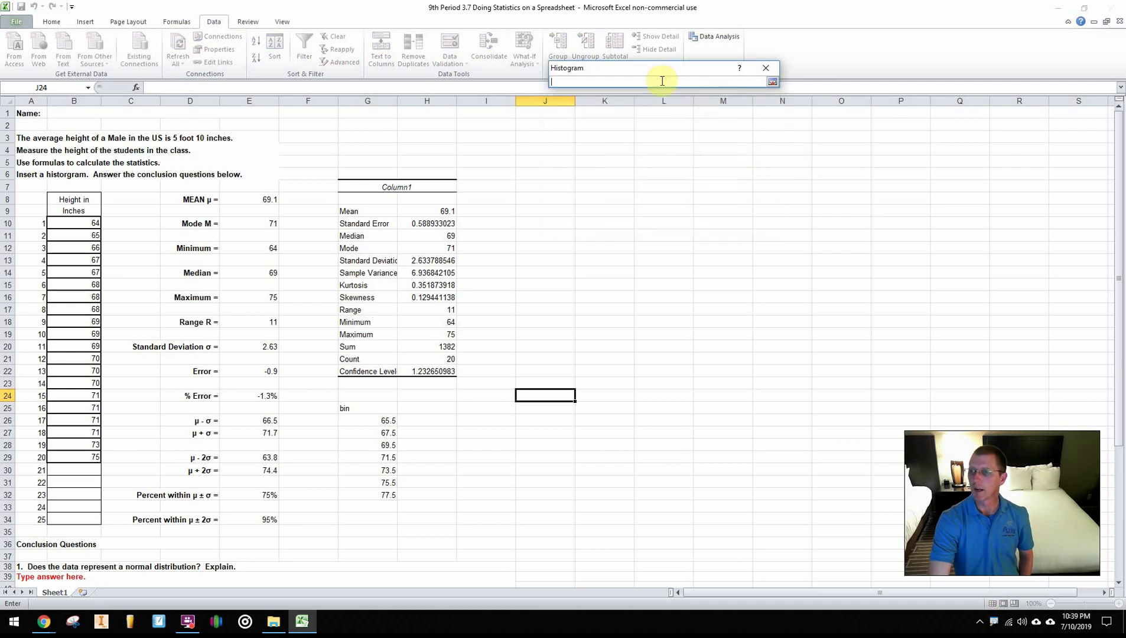
{"action": "left_click", "coordinate": [770, 81]}
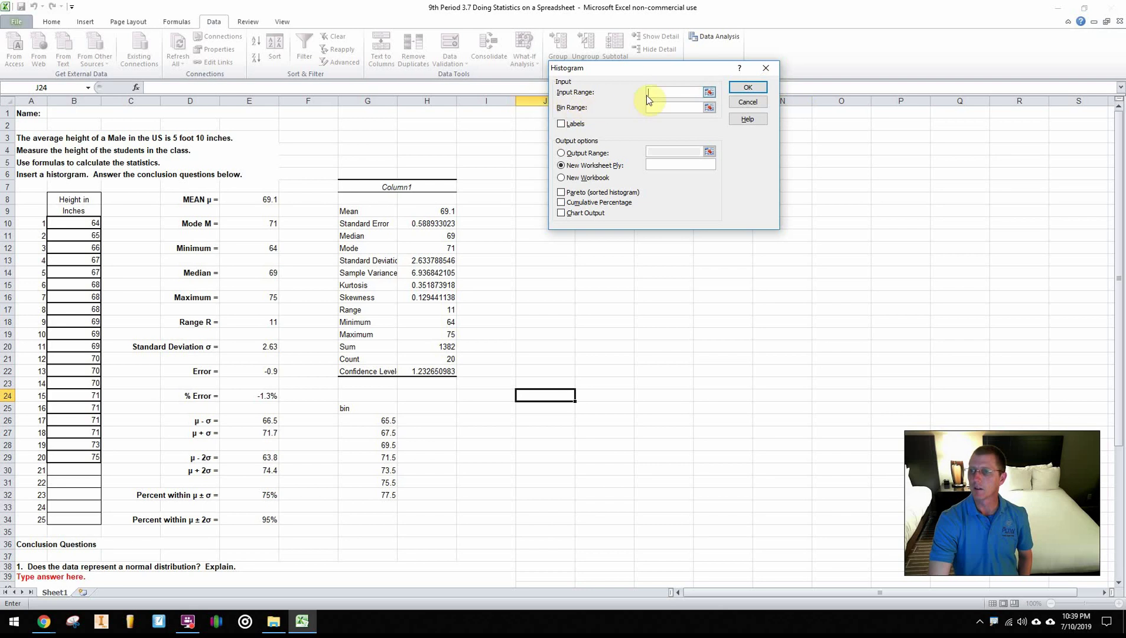
{"action": "left_click", "coordinate": [745, 87]}
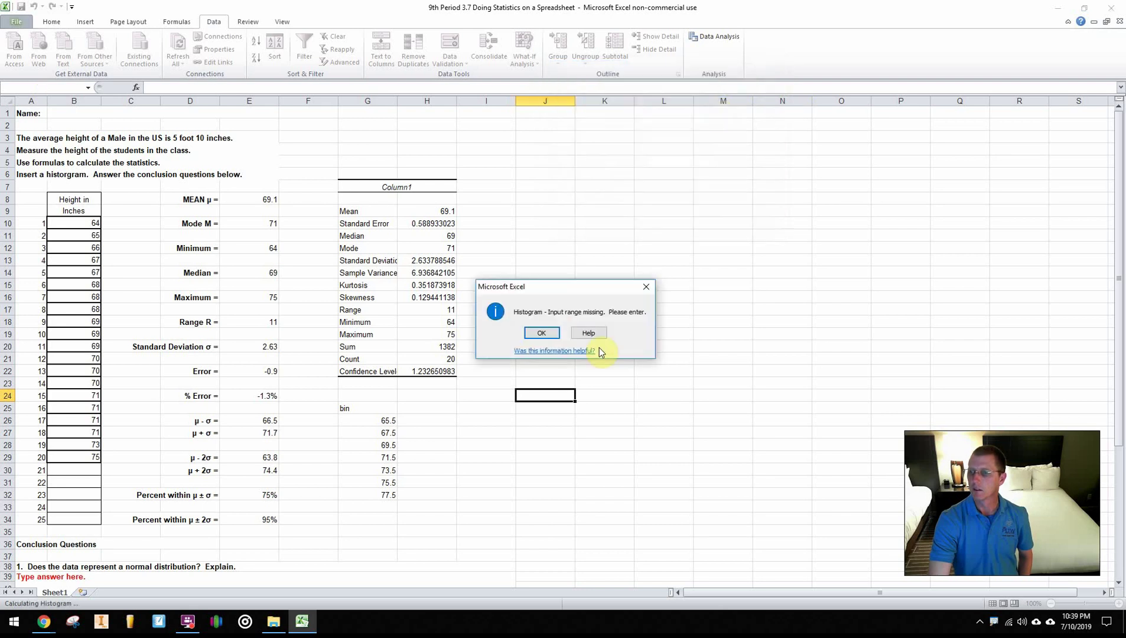
{"action": "left_click", "coordinate": [541, 335]}
- Set the histogram's input range to the student heights in B10:B29
{"action": "left_click", "coordinate": [709, 91]}
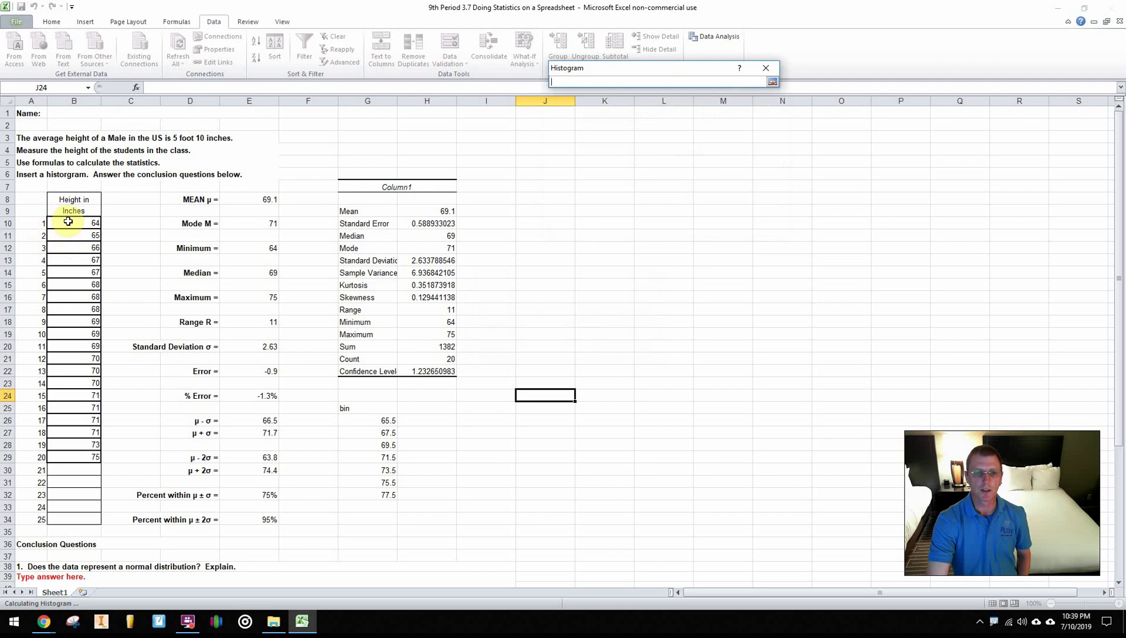
{"action": "left_click_drag", "start_coordinate": [68, 221], "coordinate": [69, 454]}
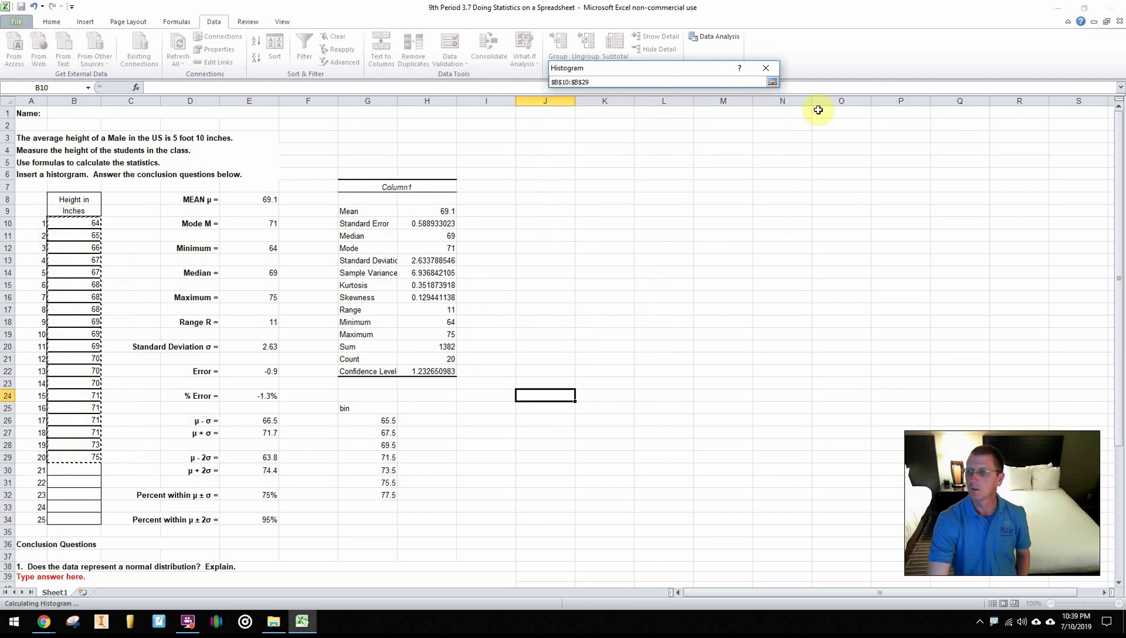
{"action": "left_click", "coordinate": [772, 81]}
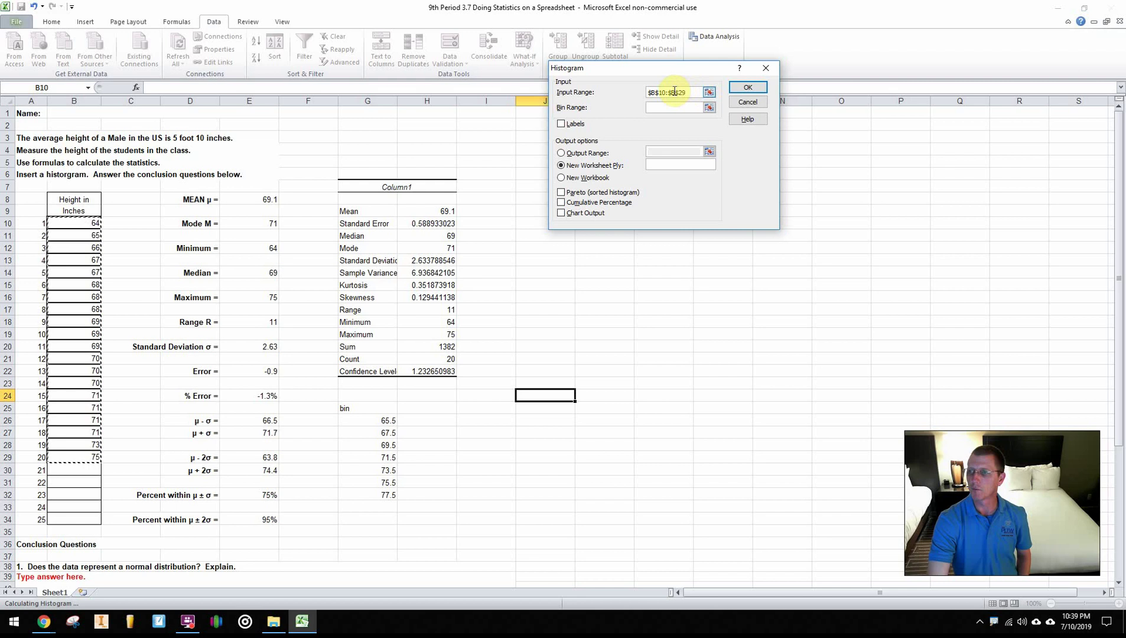
- Set the histogram's bin range to the bin values in G26:G32
{"action": "left_click", "coordinate": [654, 107]}
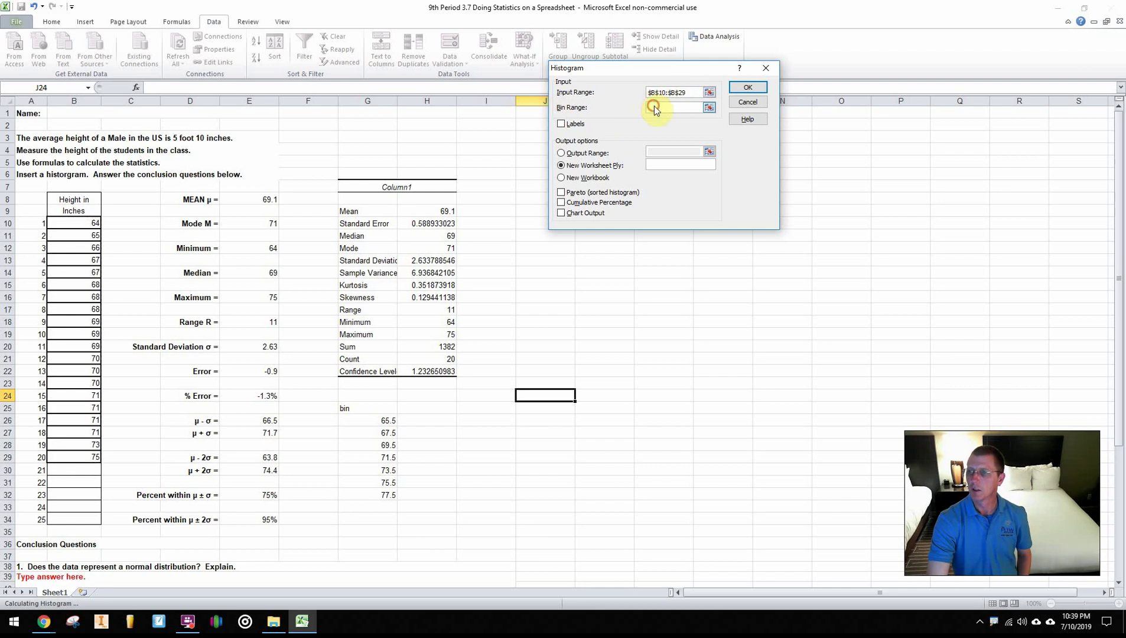
{"action": "left_click", "coordinate": [708, 108]}
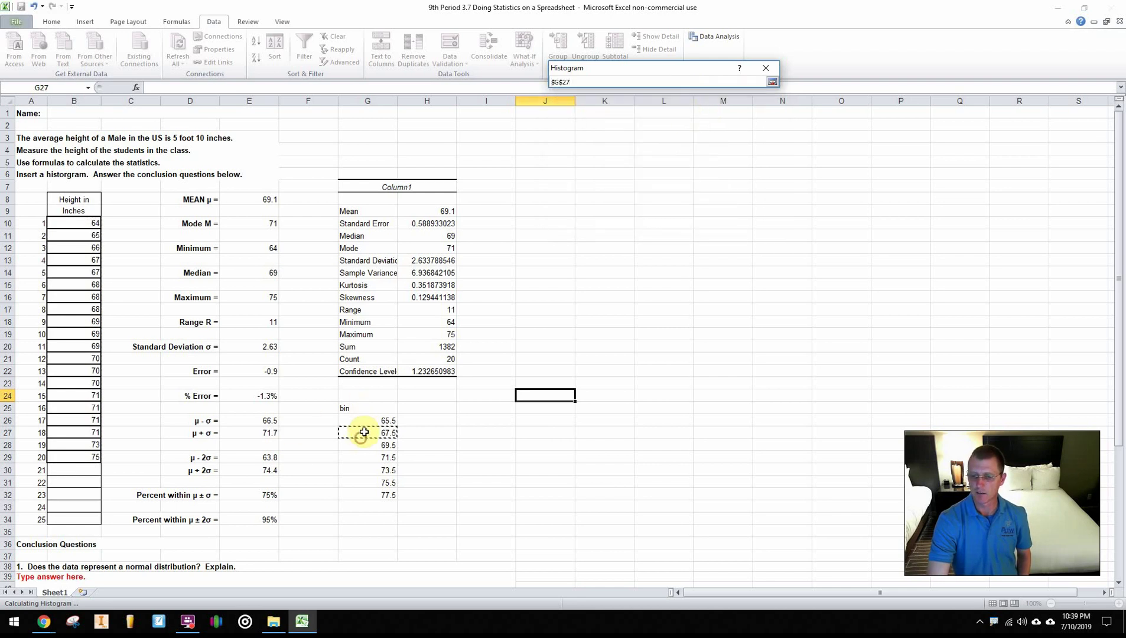
{"action": "left_click_drag", "start_coordinate": [364, 420], "coordinate": [363, 494]}
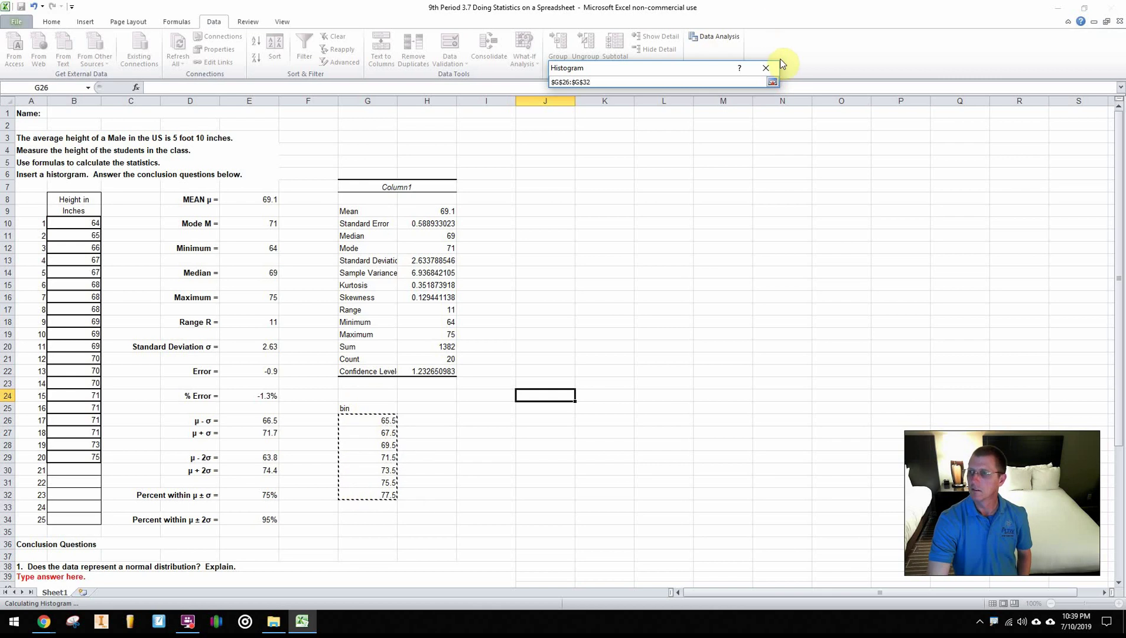
{"action": "left_click", "coordinate": [771, 82]}
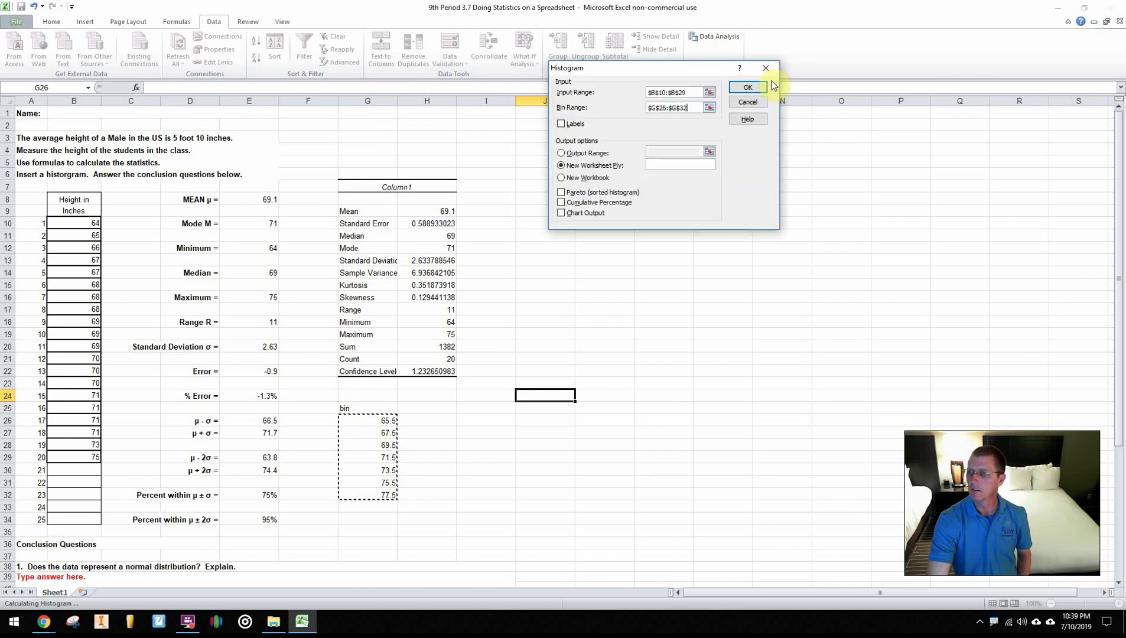
- Choose a worksheet range as the histogram's output, try marking J12:R38 for it, and enable the chart output
{"action": "left_click", "coordinate": [562, 153]}
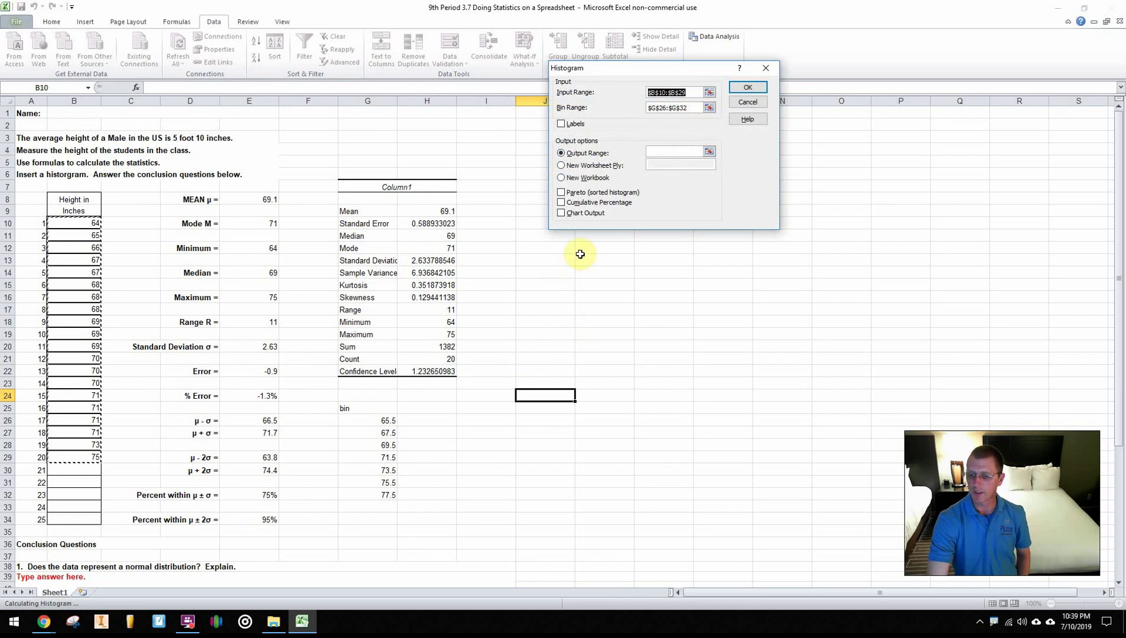
{"action": "left_click", "coordinate": [543, 249]}
{"action": "left_click_drag", "start_coordinate": [560, 251], "coordinate": [1050, 570]}
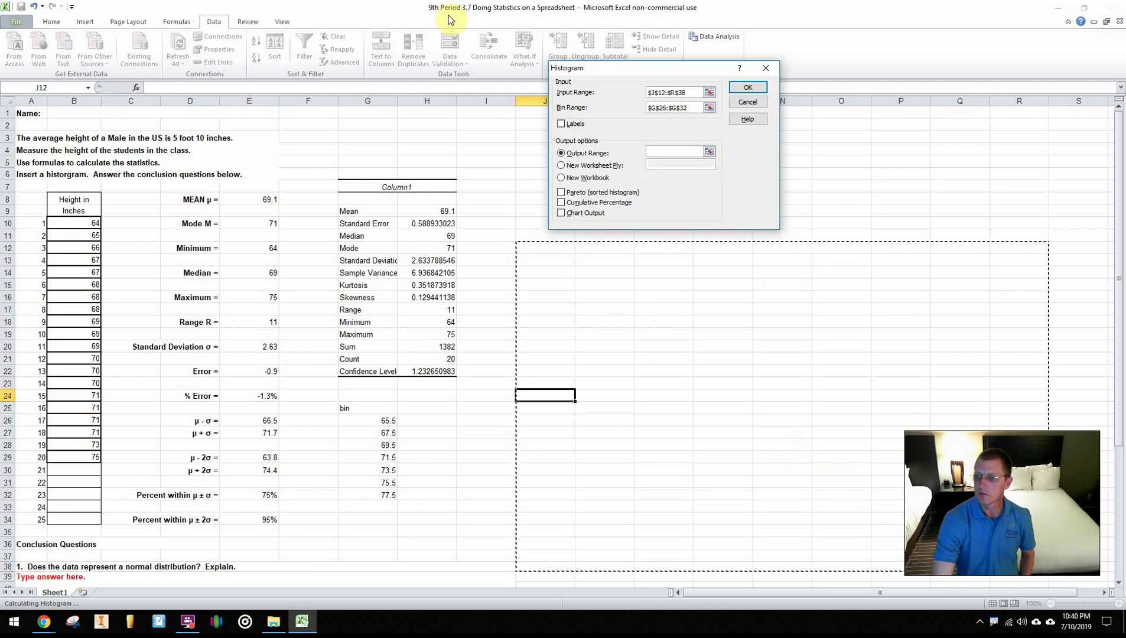
{"action": "left_click", "coordinate": [562, 212]}
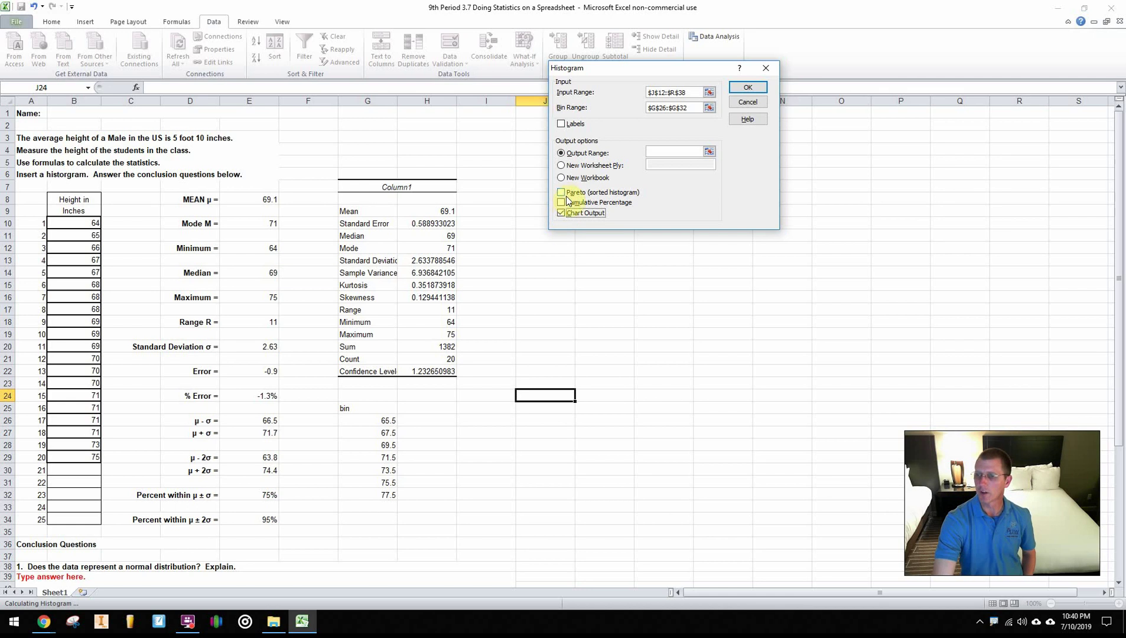
{"action": "left_click", "coordinate": [570, 211]}
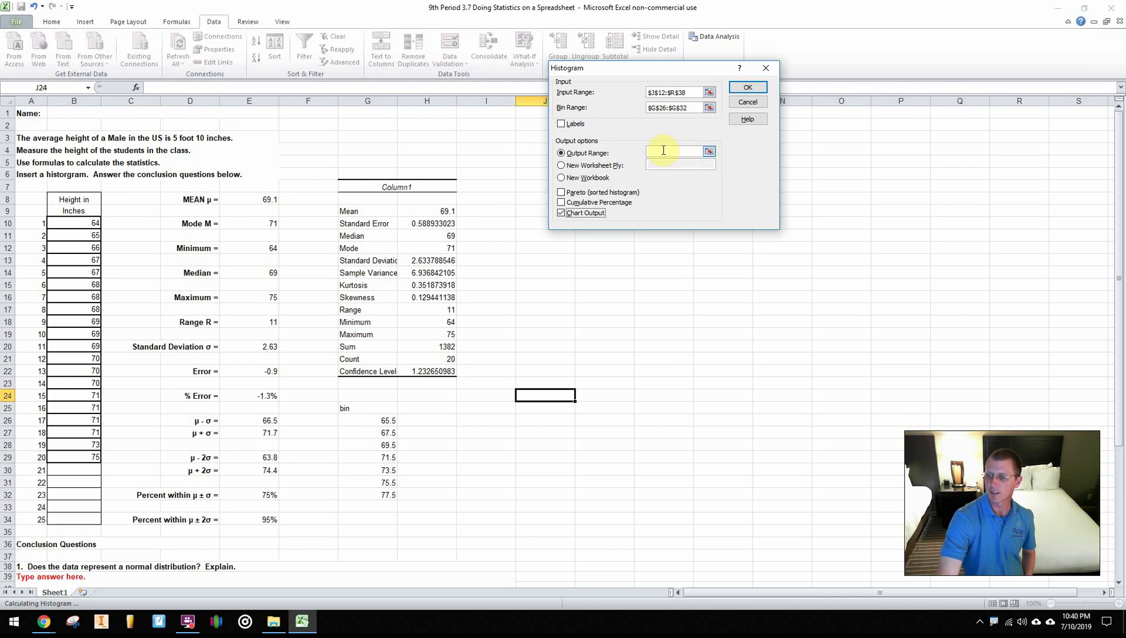
- Set the histogram's output range to J5:R35 and try to generate the histogram
{"action": "left_click", "coordinate": [709, 152]}
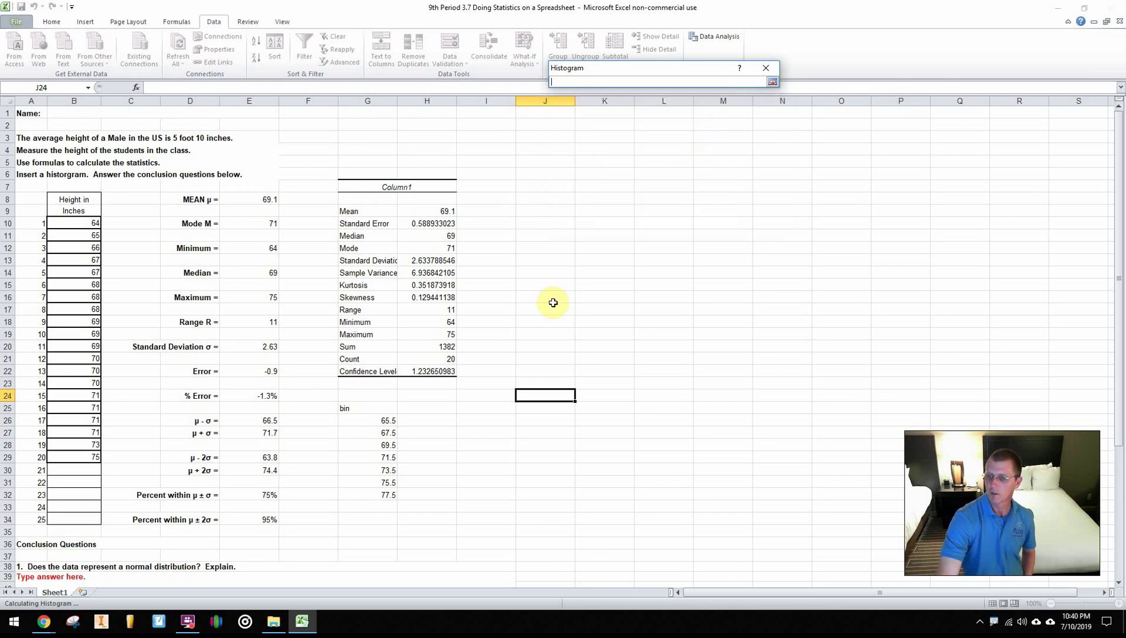
{"action": "left_click_drag", "start_coordinate": [536, 159], "coordinate": [1048, 535]}
{"action": "left_click", "coordinate": [773, 83]}
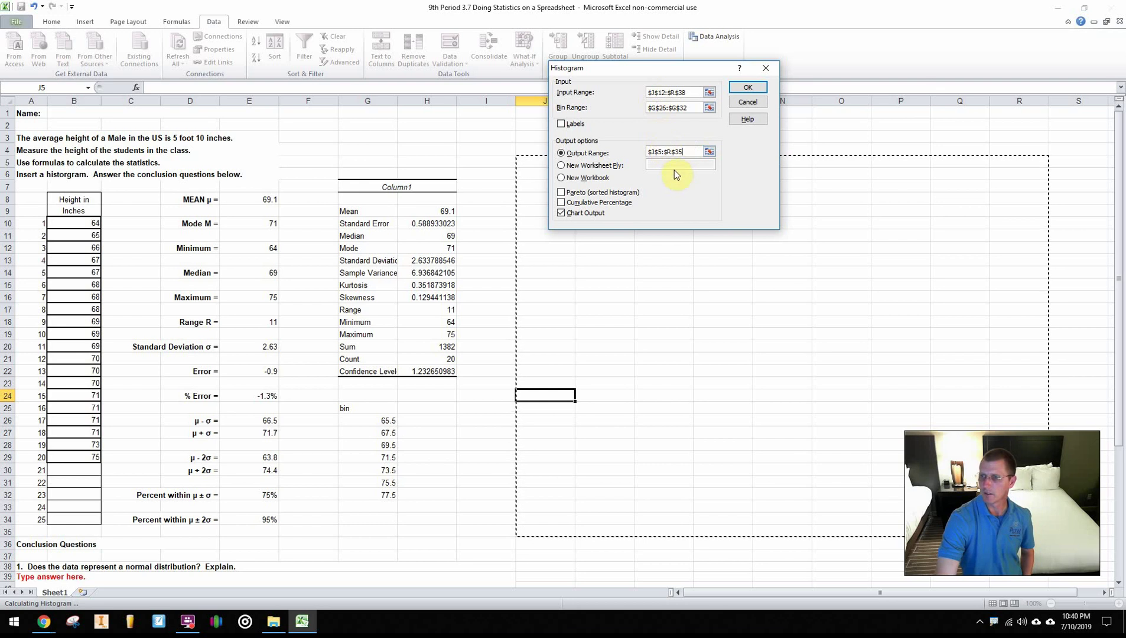
{"action": "left_click", "coordinate": [747, 88]}
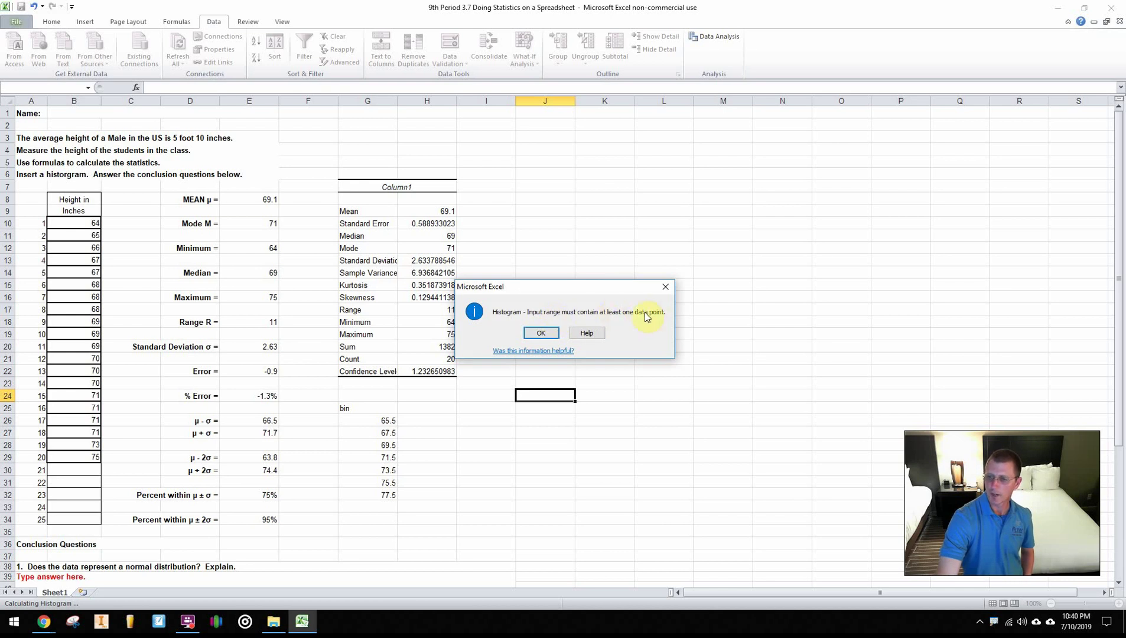
{"action": "left_click", "coordinate": [541, 334]}
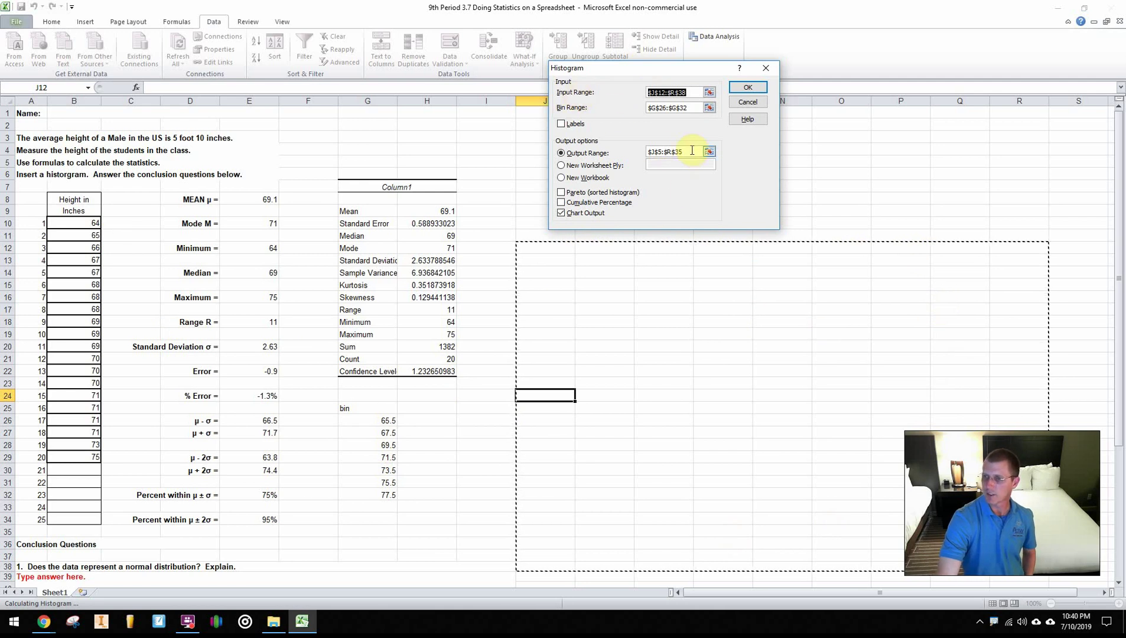
- Set the input range back to the student heights in B10:B29 and generate the histogram
{"action": "left_click", "coordinate": [709, 93]}
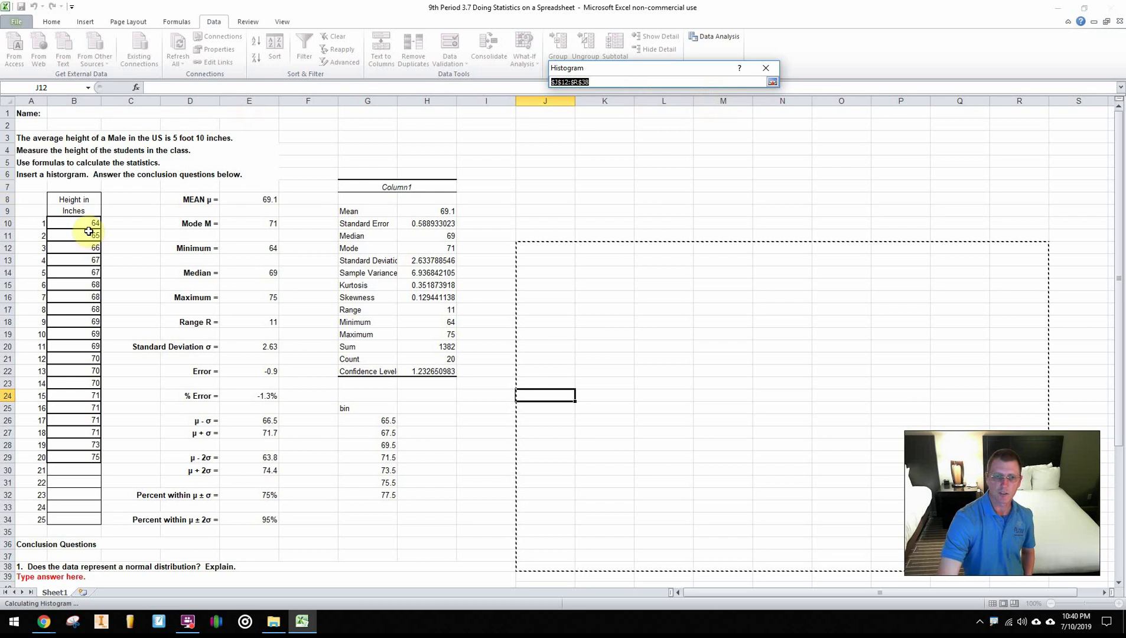
{"action": "left_click_drag", "start_coordinate": [89, 223], "coordinate": [88, 457]}
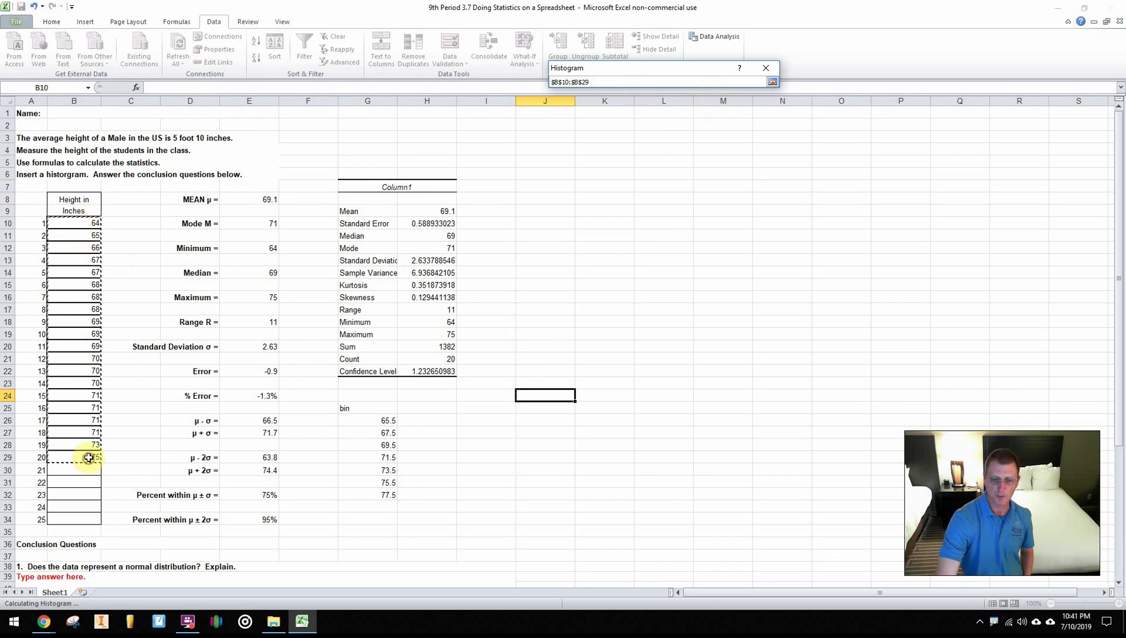
{"action": "left_click", "coordinate": [768, 70]}
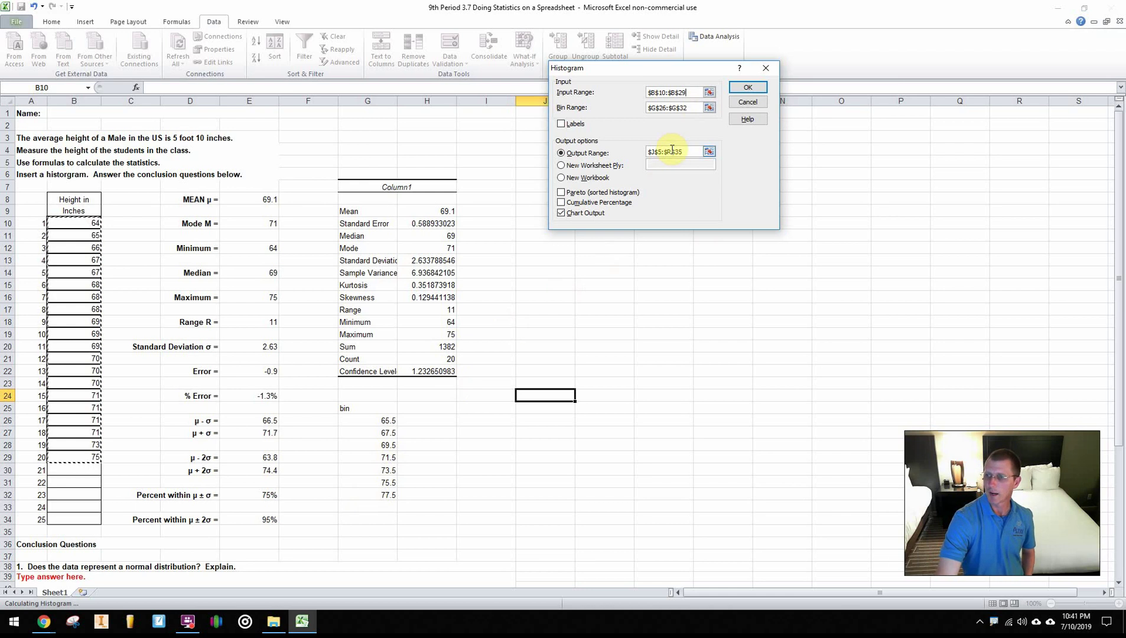
{"action": "left_click", "coordinate": [744, 88]}
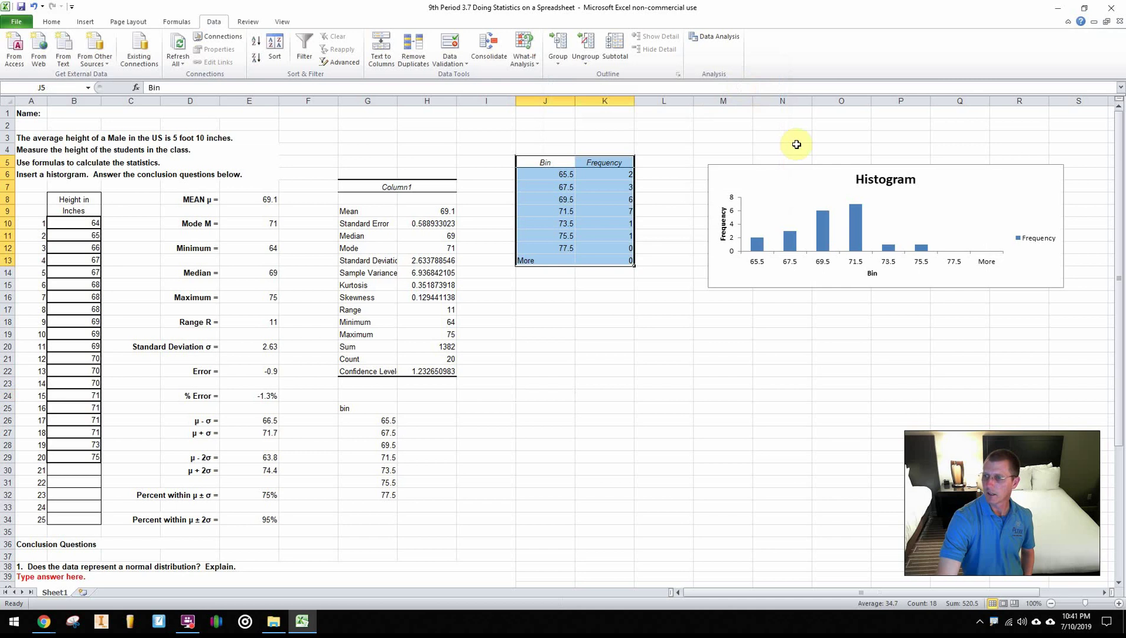
- Move the histogram chart below the bin and frequency table, aligned with column J
{"action": "left_click_drag", "start_coordinate": [807, 171], "coordinate": [615, 326]}
{"action": "left_click", "coordinate": [1042, 378]}
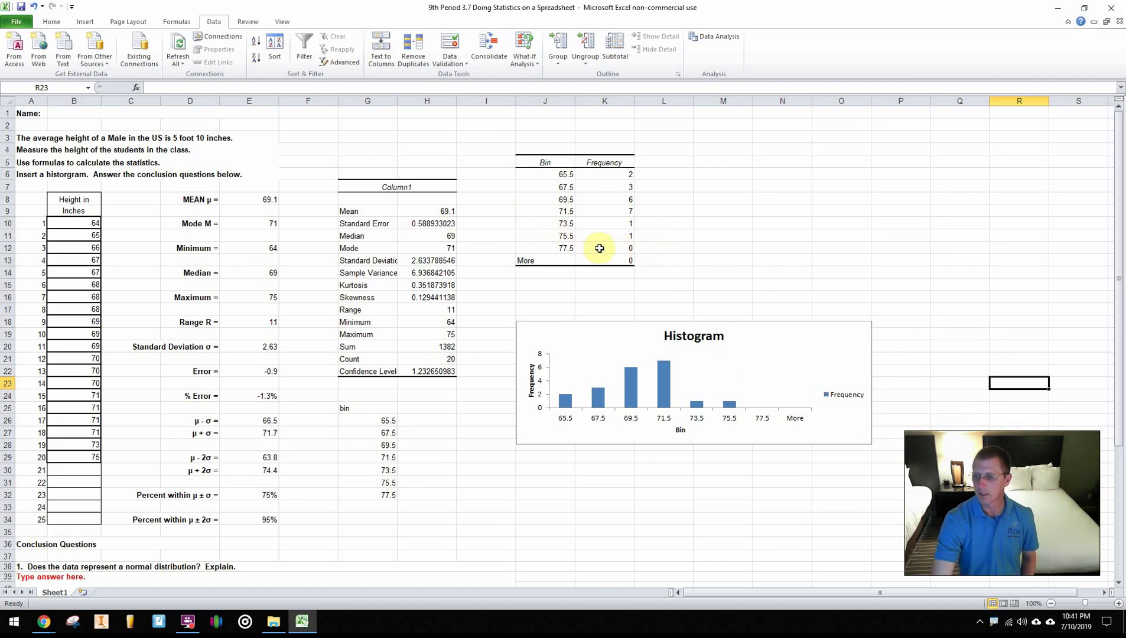
{"action": "left_click_drag", "start_coordinate": [535, 248], "coordinate": [626, 260]}
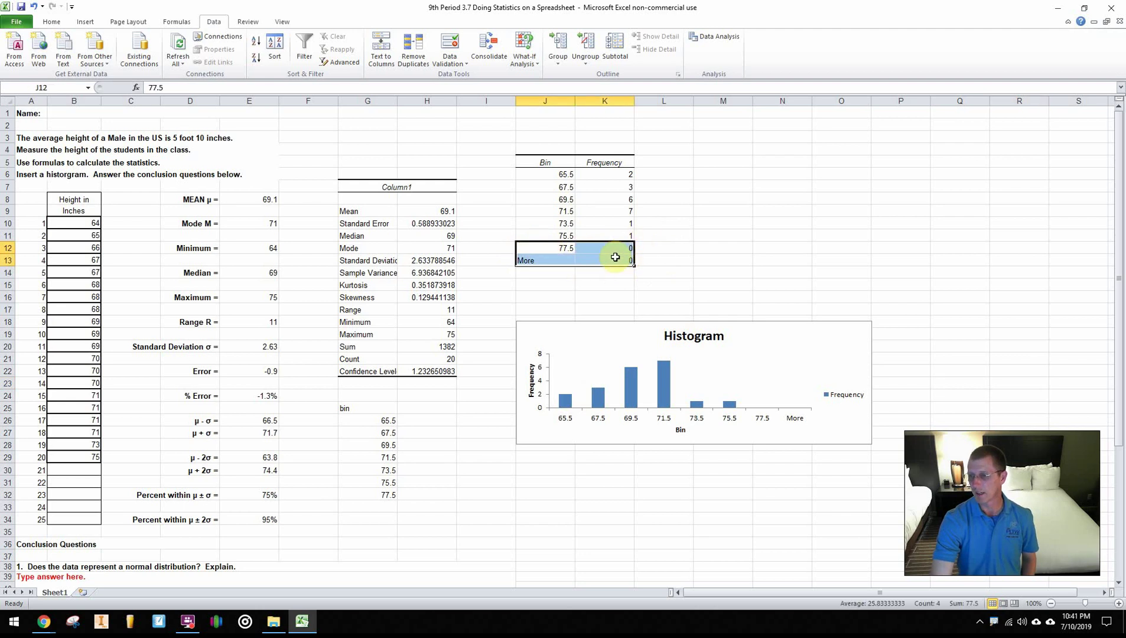
{"action": "left_click", "coordinate": [728, 252]}
{"action": "left_click", "coordinate": [450, 442]}
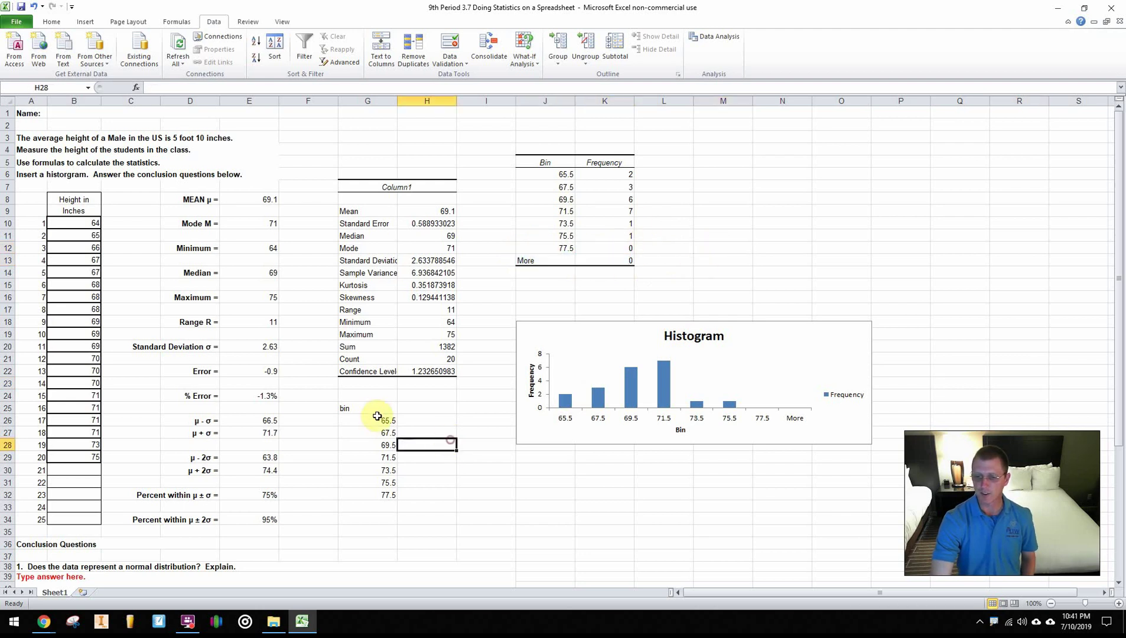
- Delete the original bin heading and its values in G25:G32
{"action": "left_click_drag", "start_coordinate": [374, 409], "coordinate": [374, 495]}
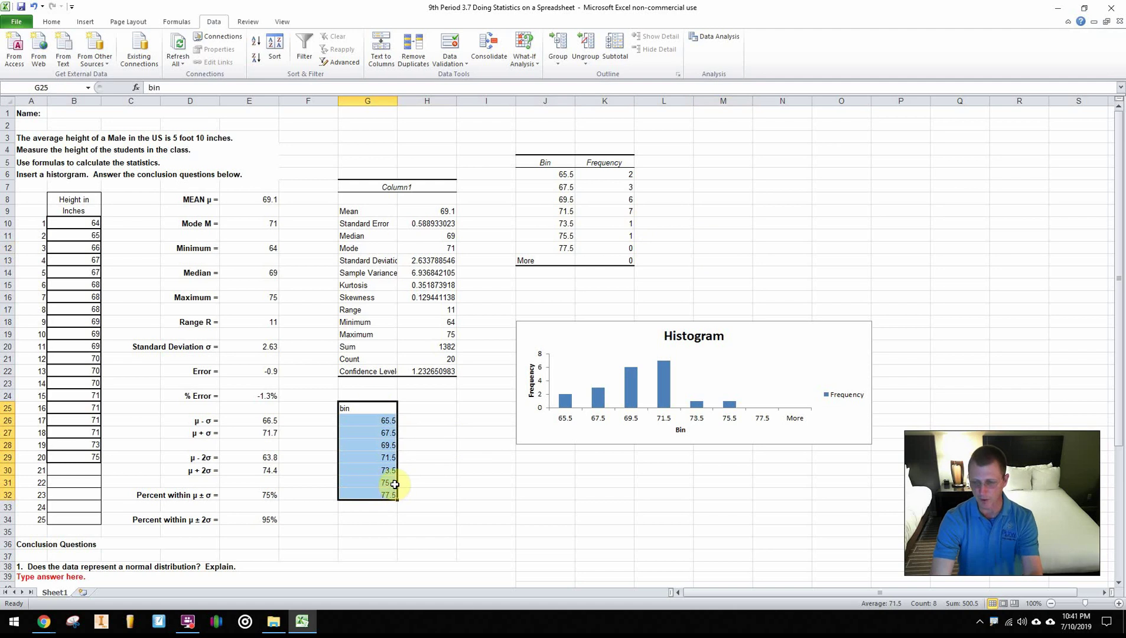
{"action": "key", "text": "Delete"}
{"action": "left_click", "coordinate": [464, 443]}
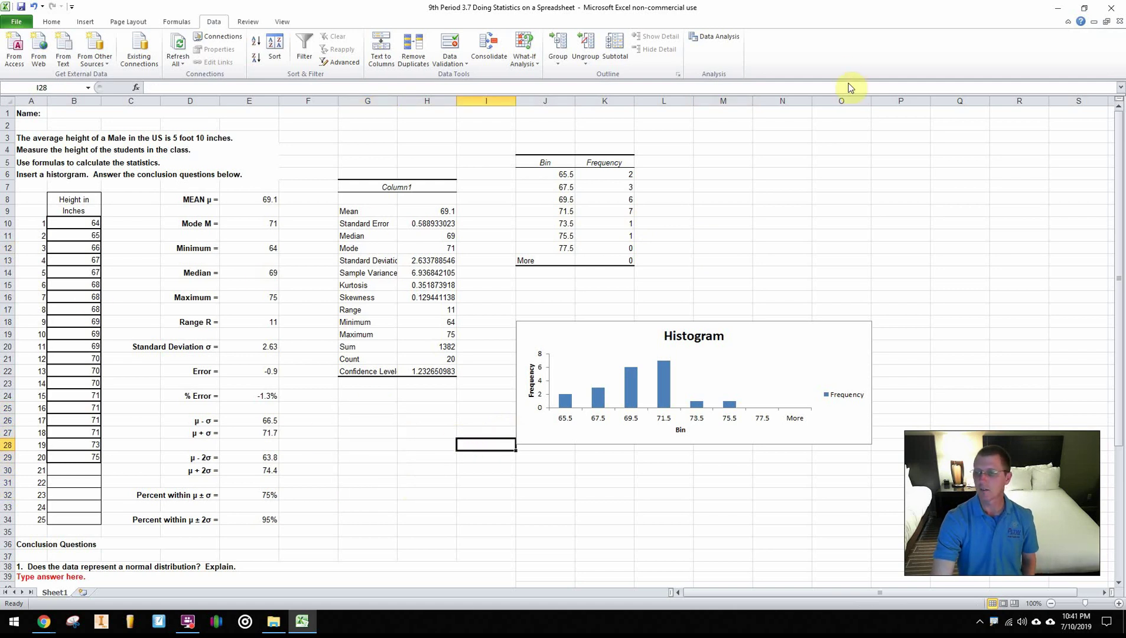
- Change the third student's height in B12 to 65 and check the first bin's frequency in J6:K6
{"action": "left_click", "coordinate": [95, 249]}
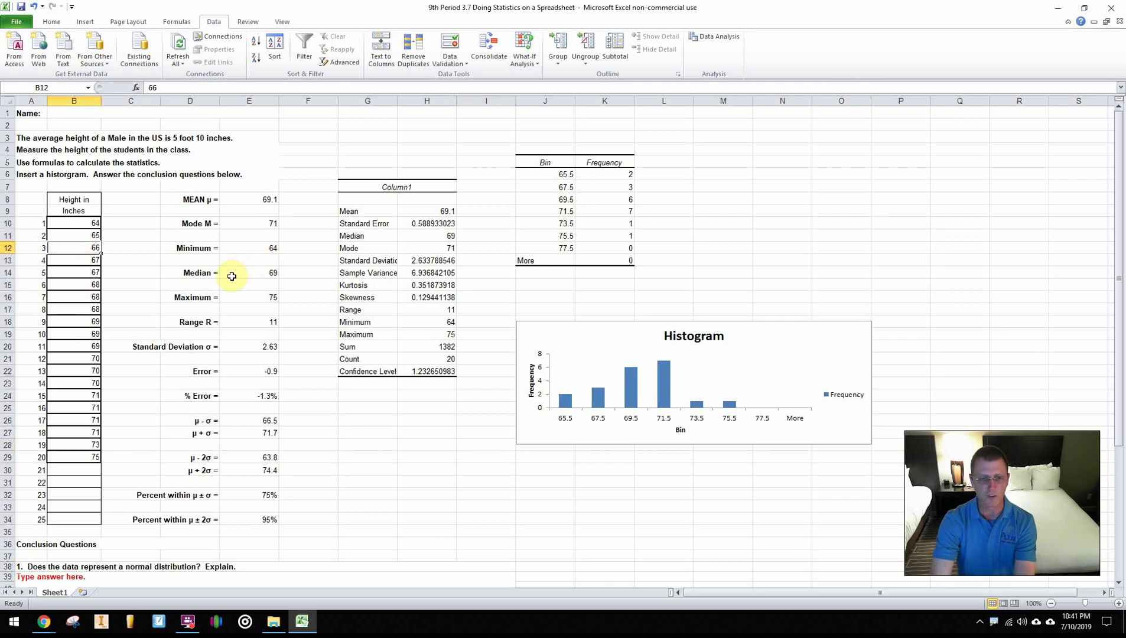
{"action": "type", "text": "65"}
{"action": "key", "text": "Return"}
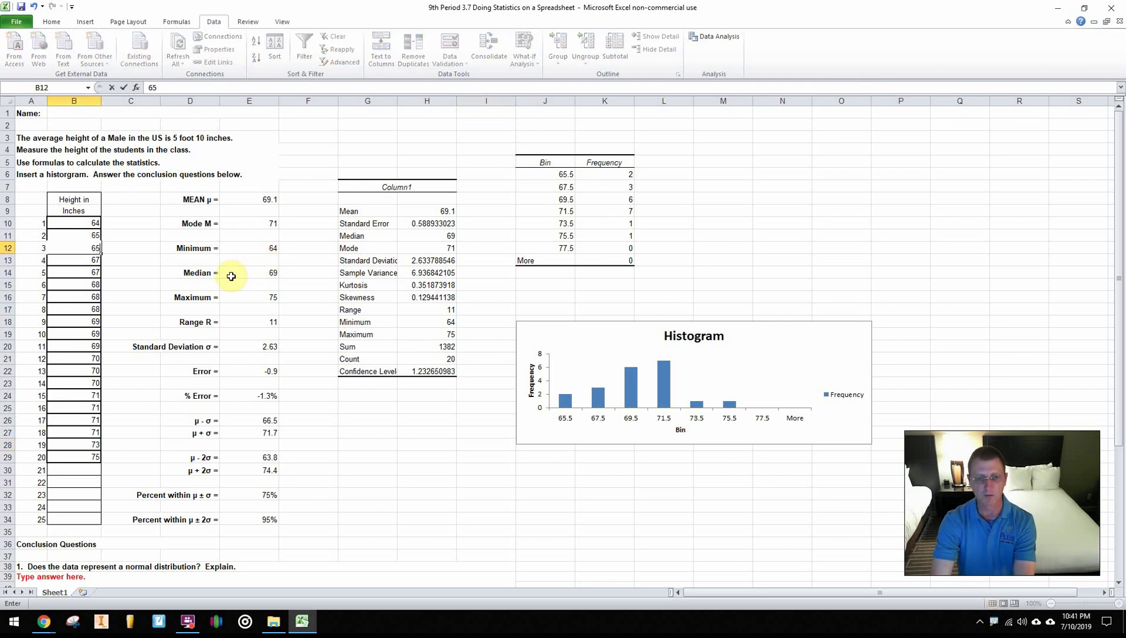
{"action": "left_click", "coordinate": [219, 295]}
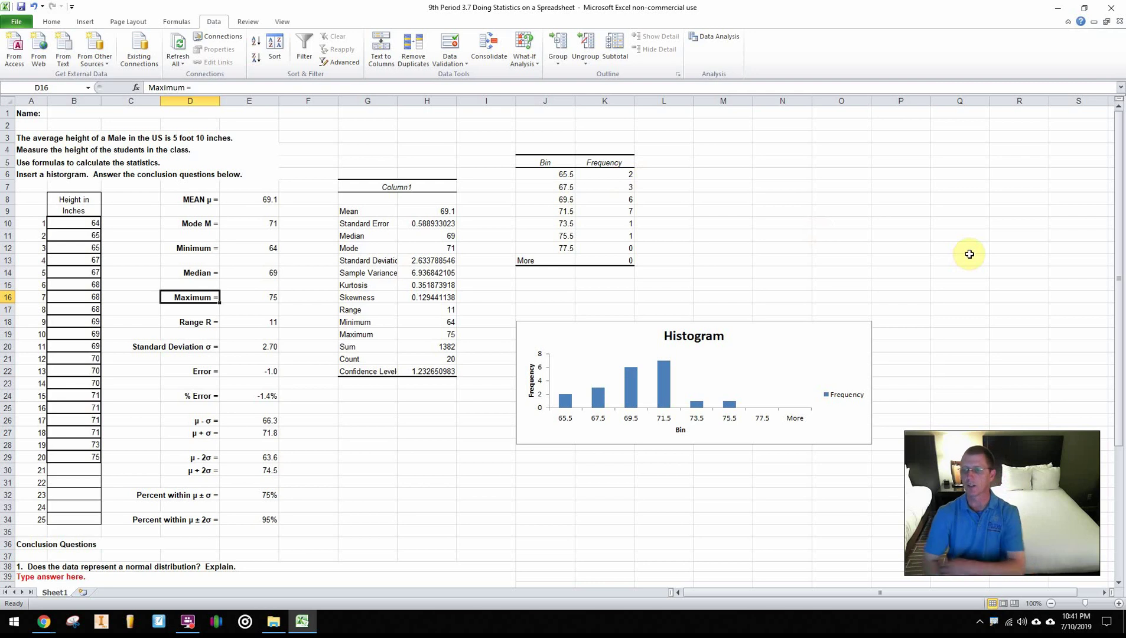
{"action": "left_click", "coordinate": [628, 175]}
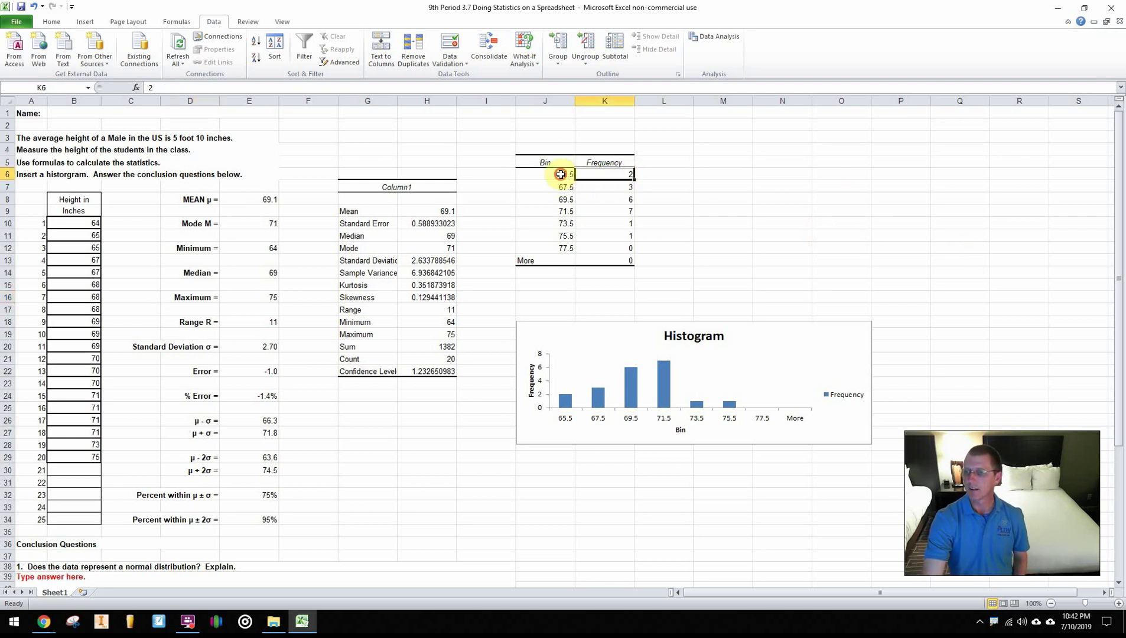
{"action": "left_click_drag", "start_coordinate": [560, 174], "coordinate": [605, 175]}
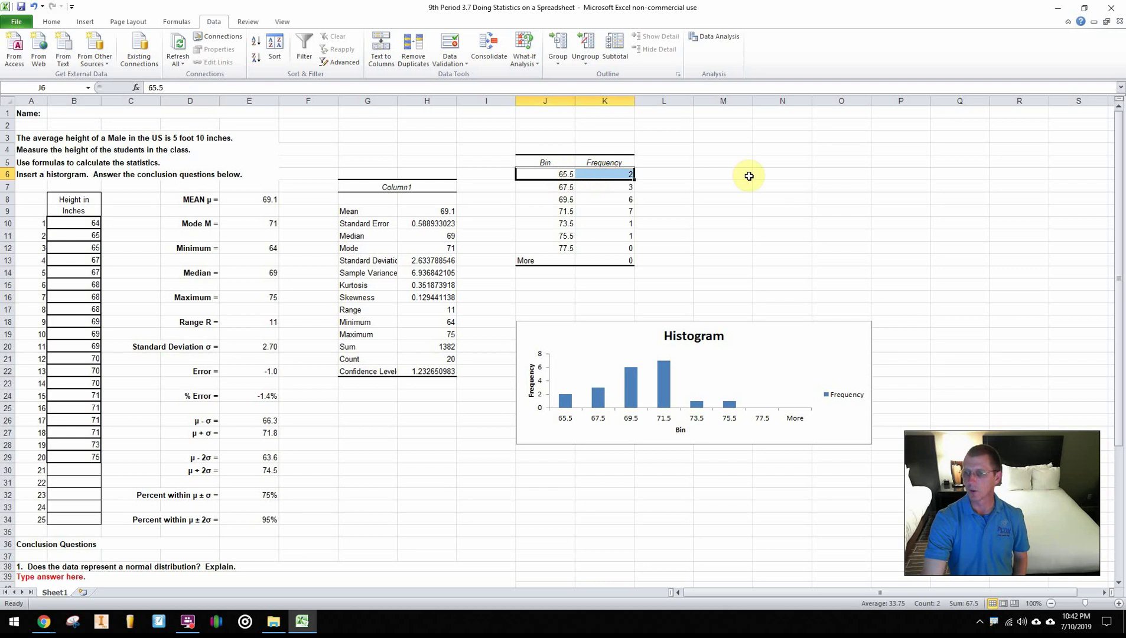